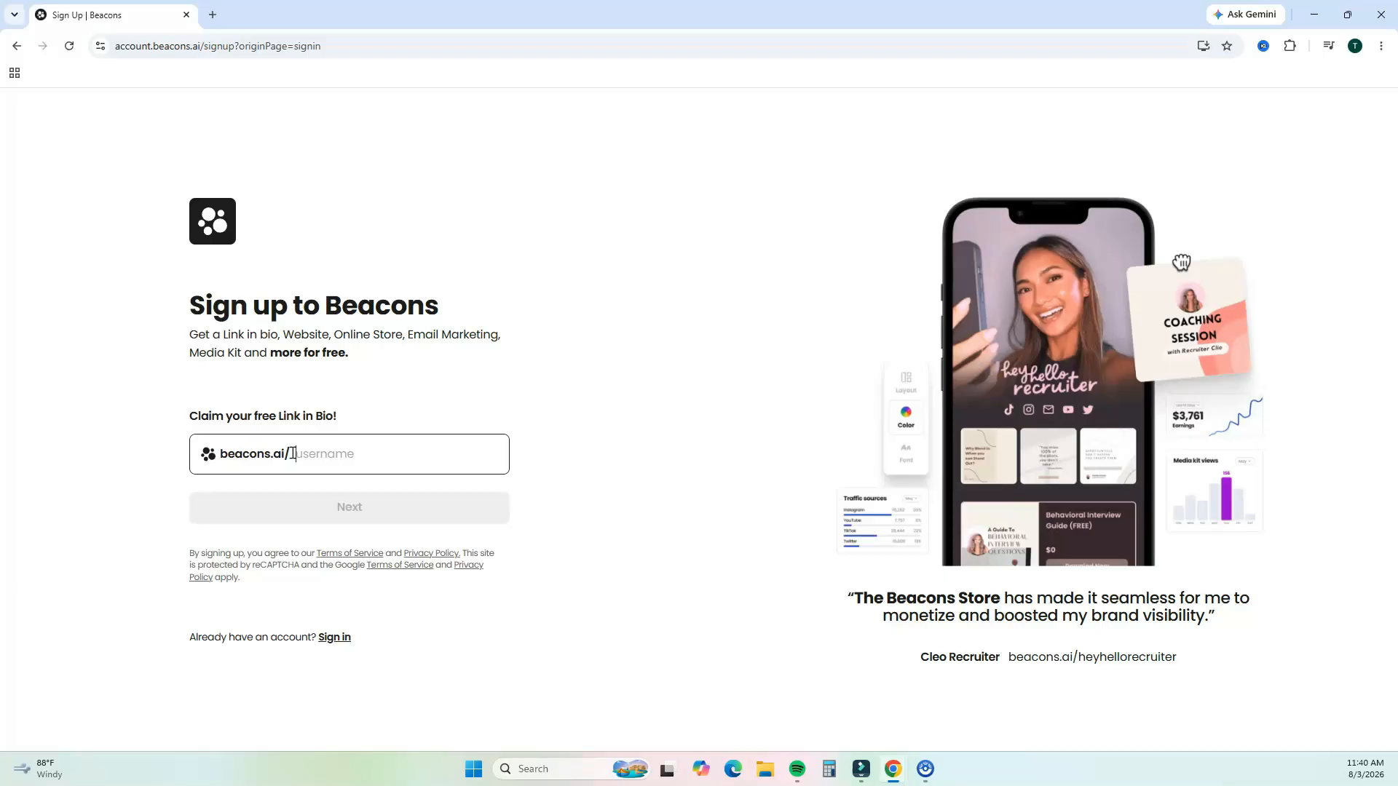
- Claim a free link-in-bio address with the chosen username and continue to account creation
{"action": "left_click", "coordinate": [349, 453]}
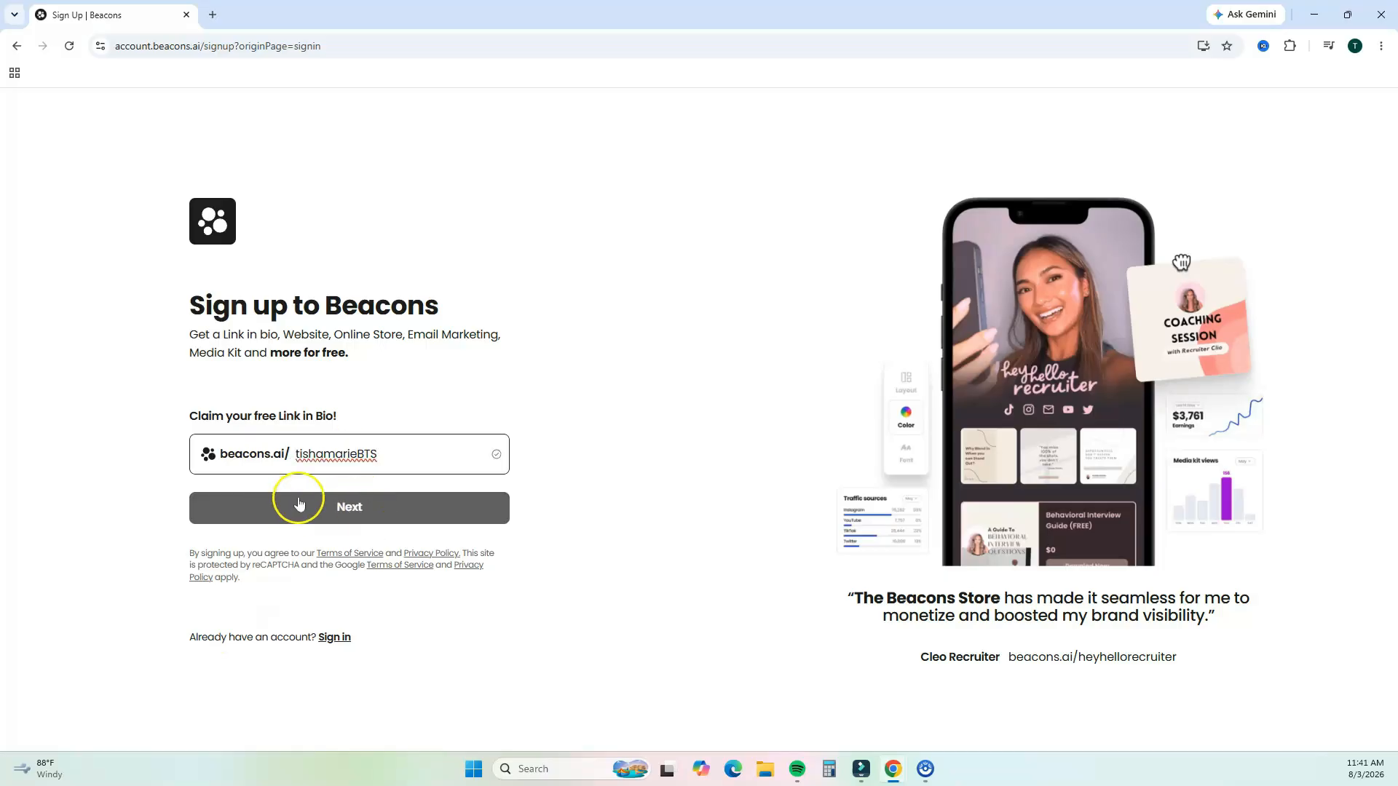
{"action": "left_click", "coordinate": [344, 508]}
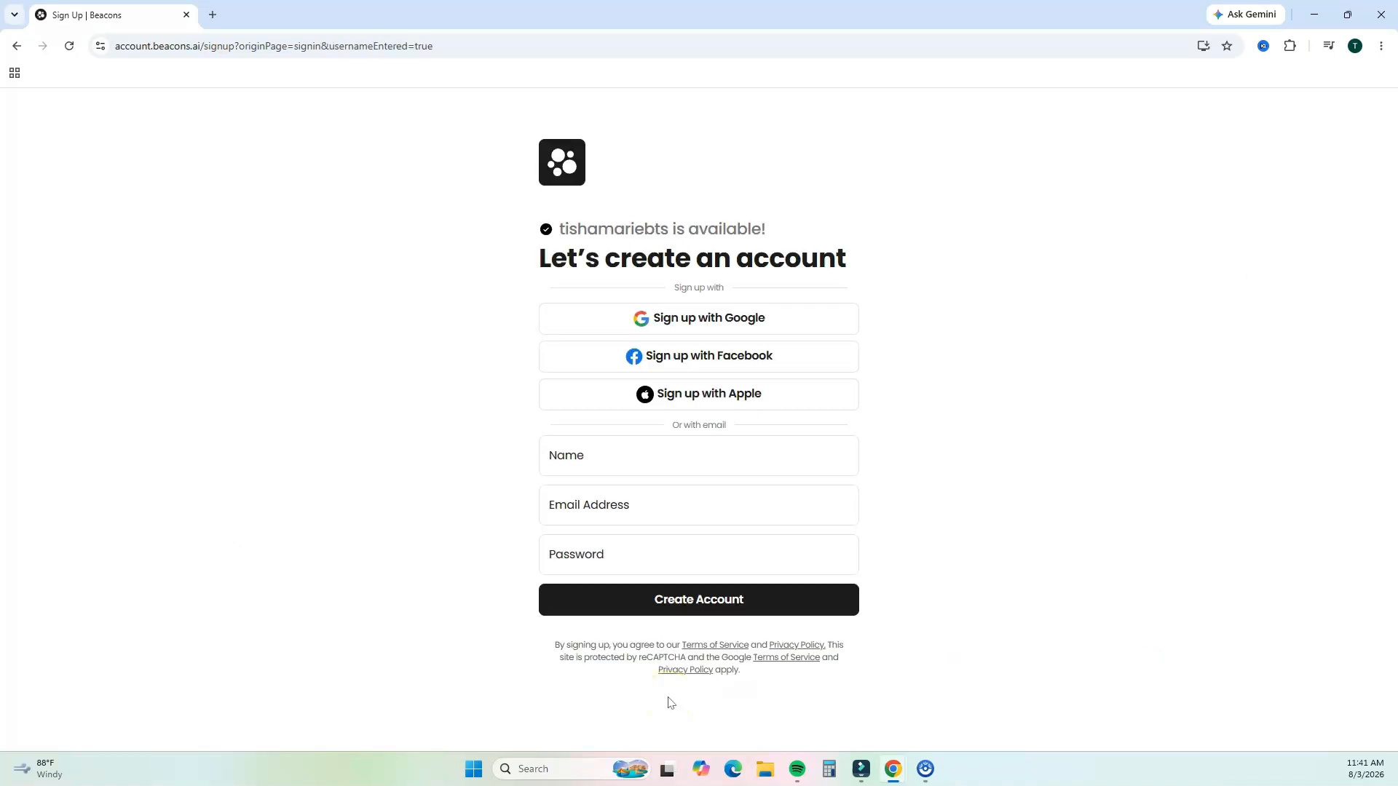
{"action": "left_click", "coordinate": [670, 653]}
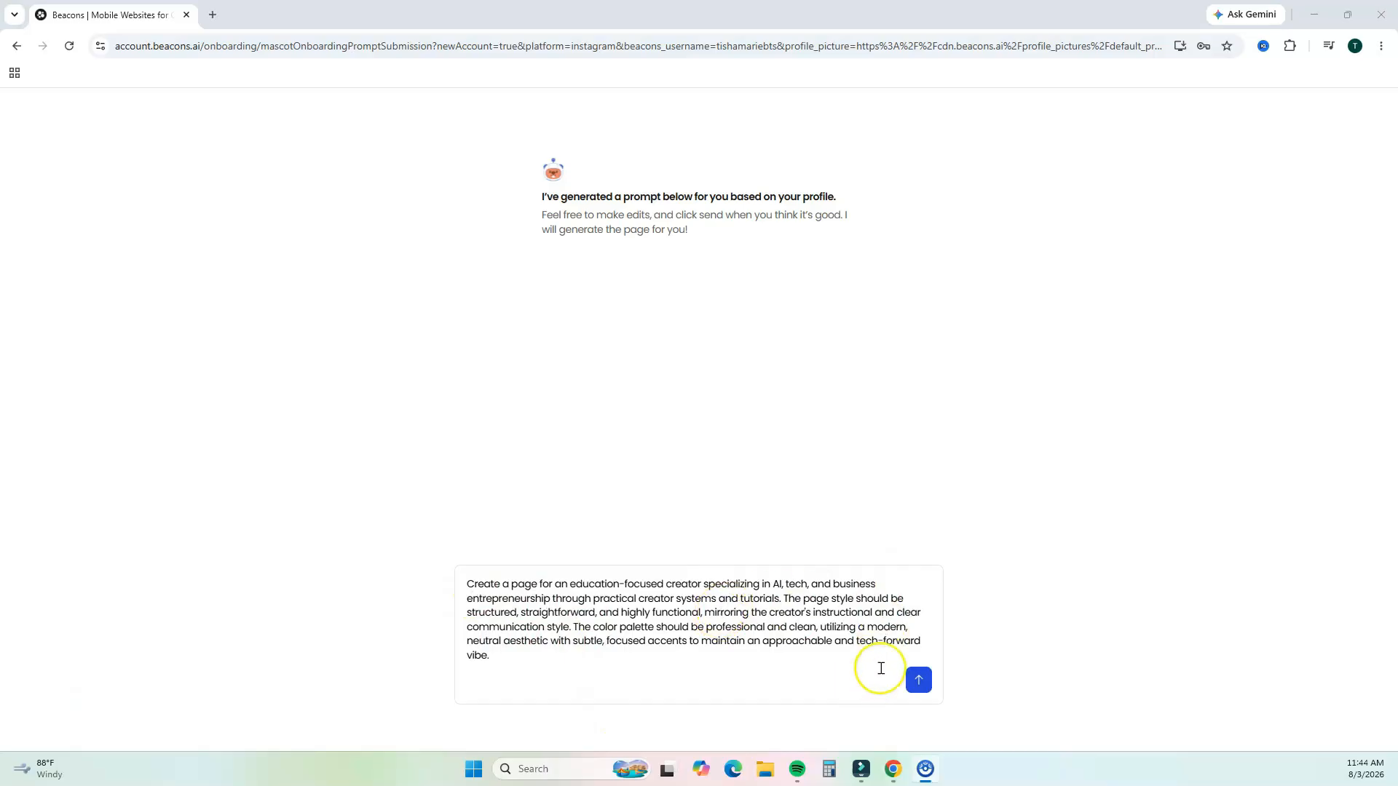
- Generate the page from the suggested AI prompt, use the first design option and continue
{"action": "left_click", "coordinate": [917, 685]}
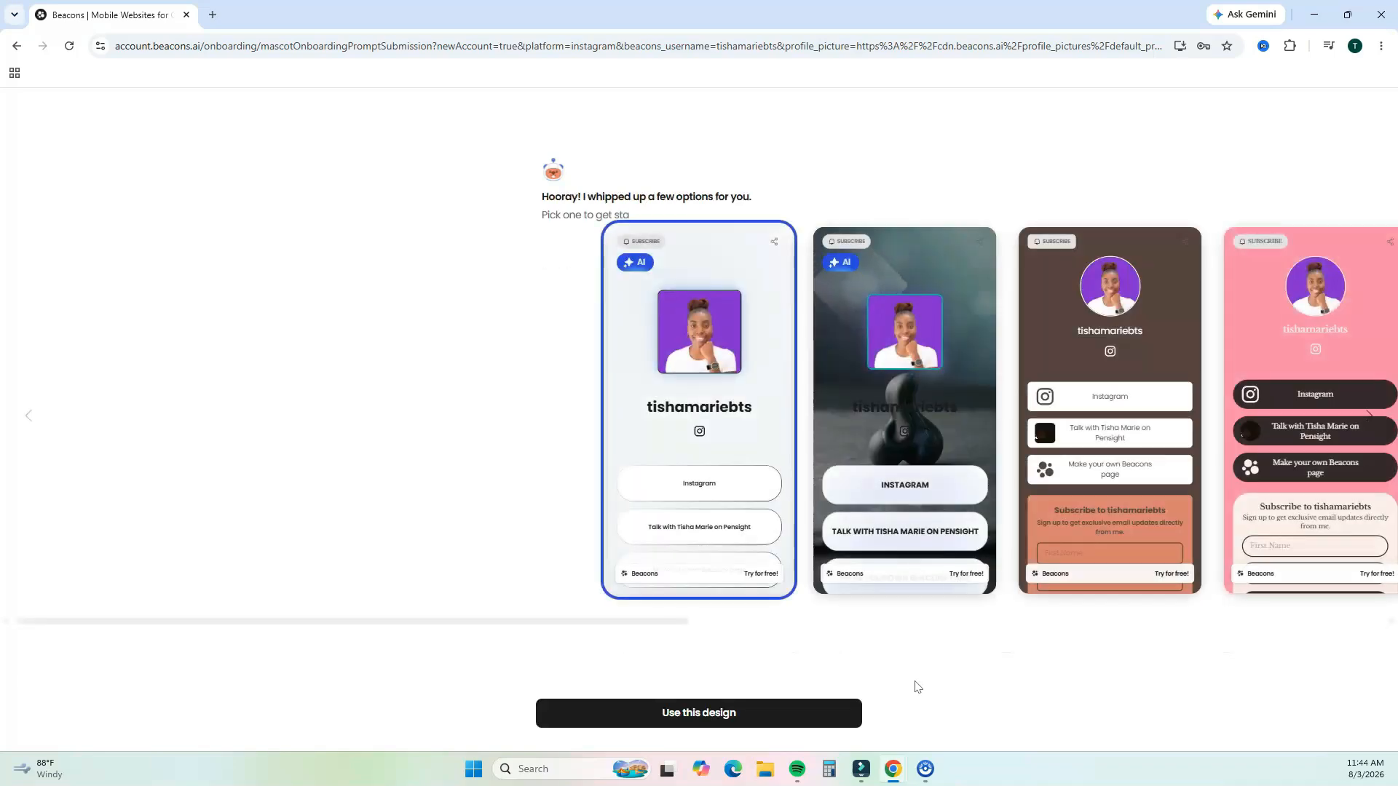
{"action": "left_click", "coordinate": [714, 715]}
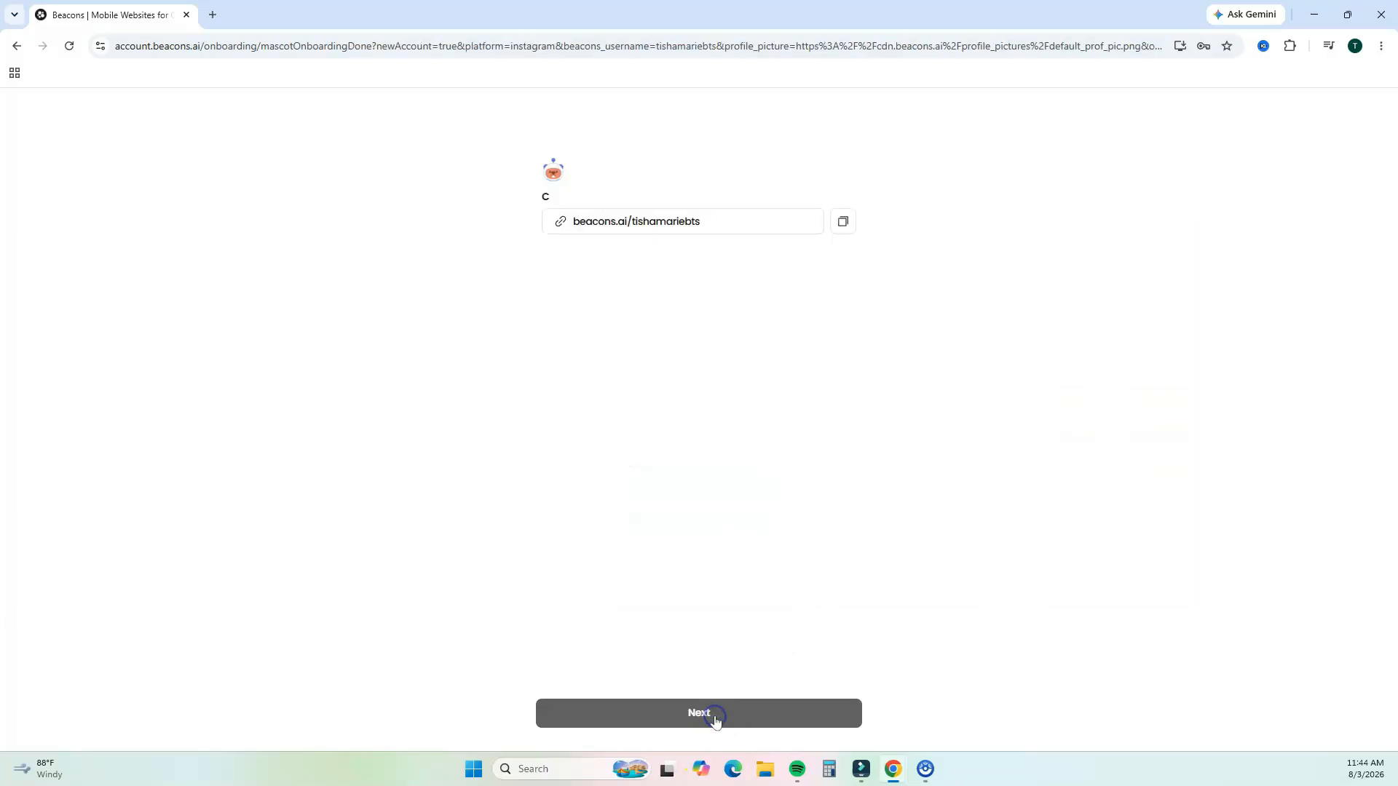
{"action": "left_click", "coordinate": [714, 719]}
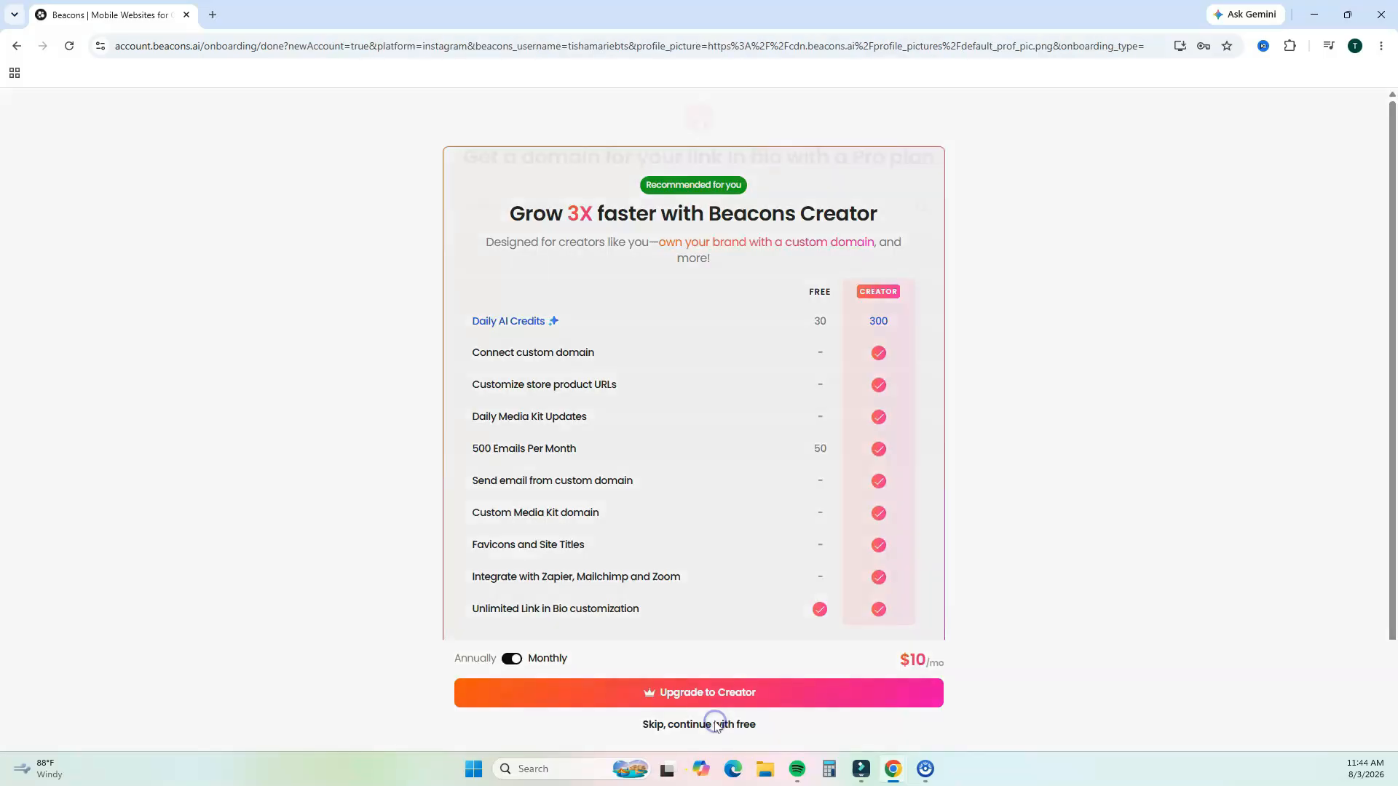
- Continue with the free plan and skip the custom domain offer
{"action": "left_click", "coordinate": [688, 726]}
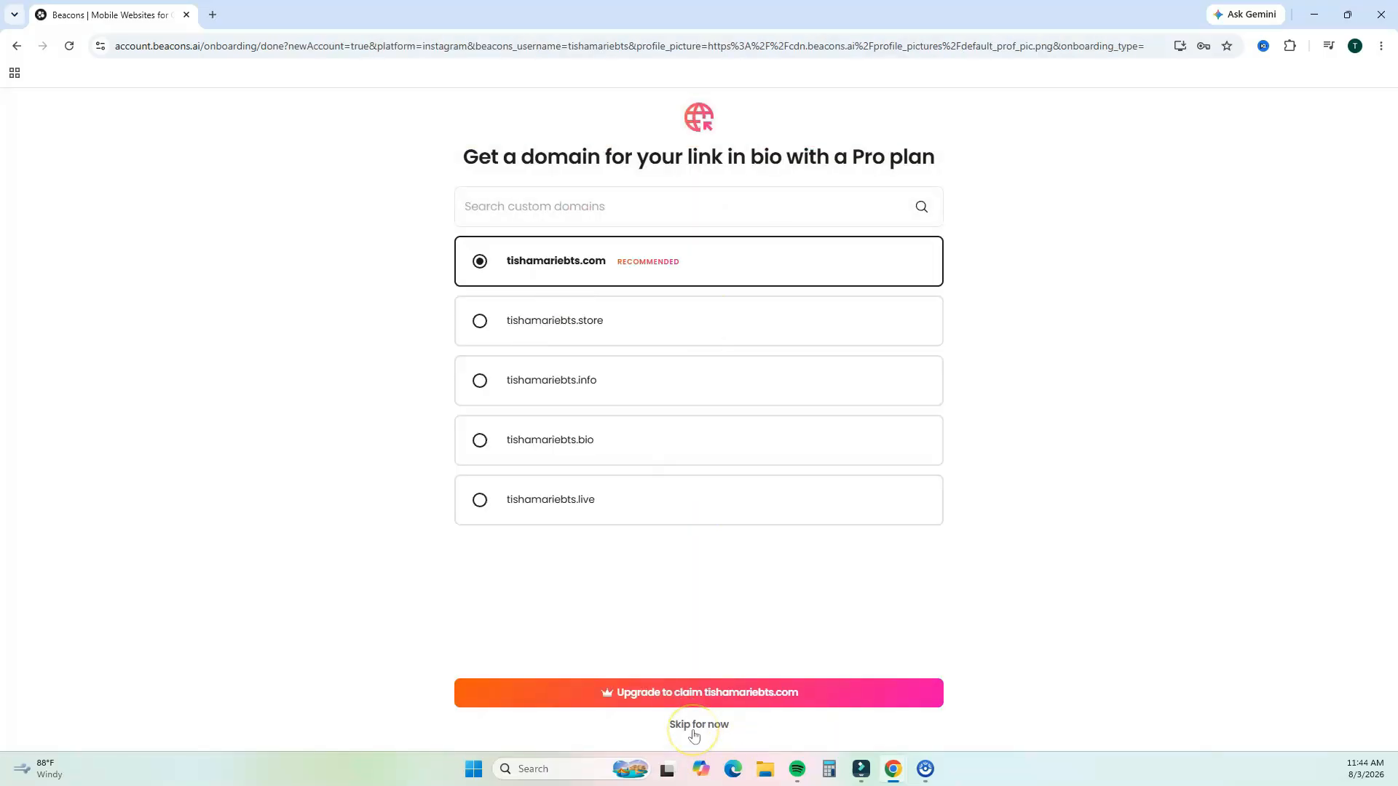
{"action": "left_click", "coordinate": [693, 732]}
{"action": "left_click", "coordinate": [694, 725]}
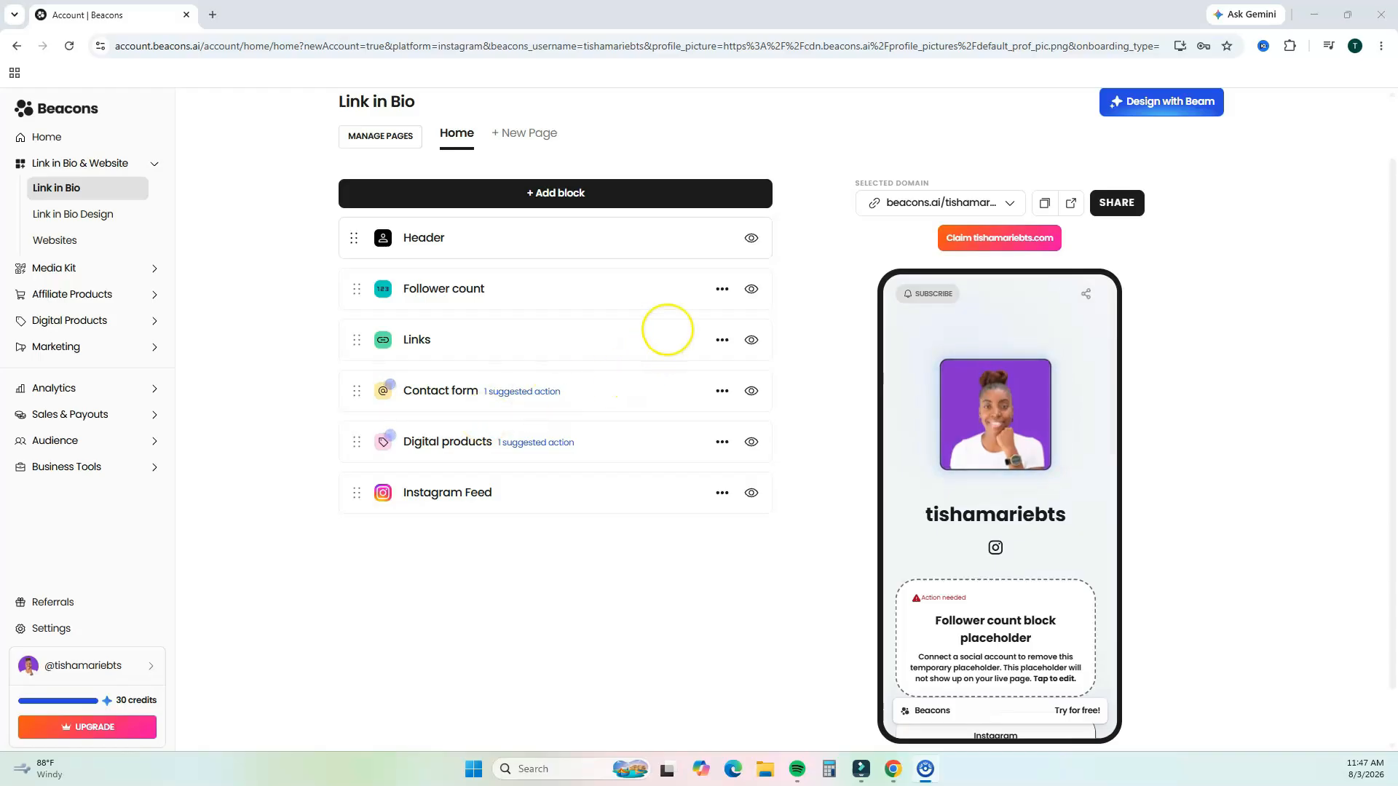
- Delete the Follower count block from the Link in Bio page
{"action": "left_click", "coordinate": [722, 289]}
{"action": "left_click", "coordinate": [750, 334]}
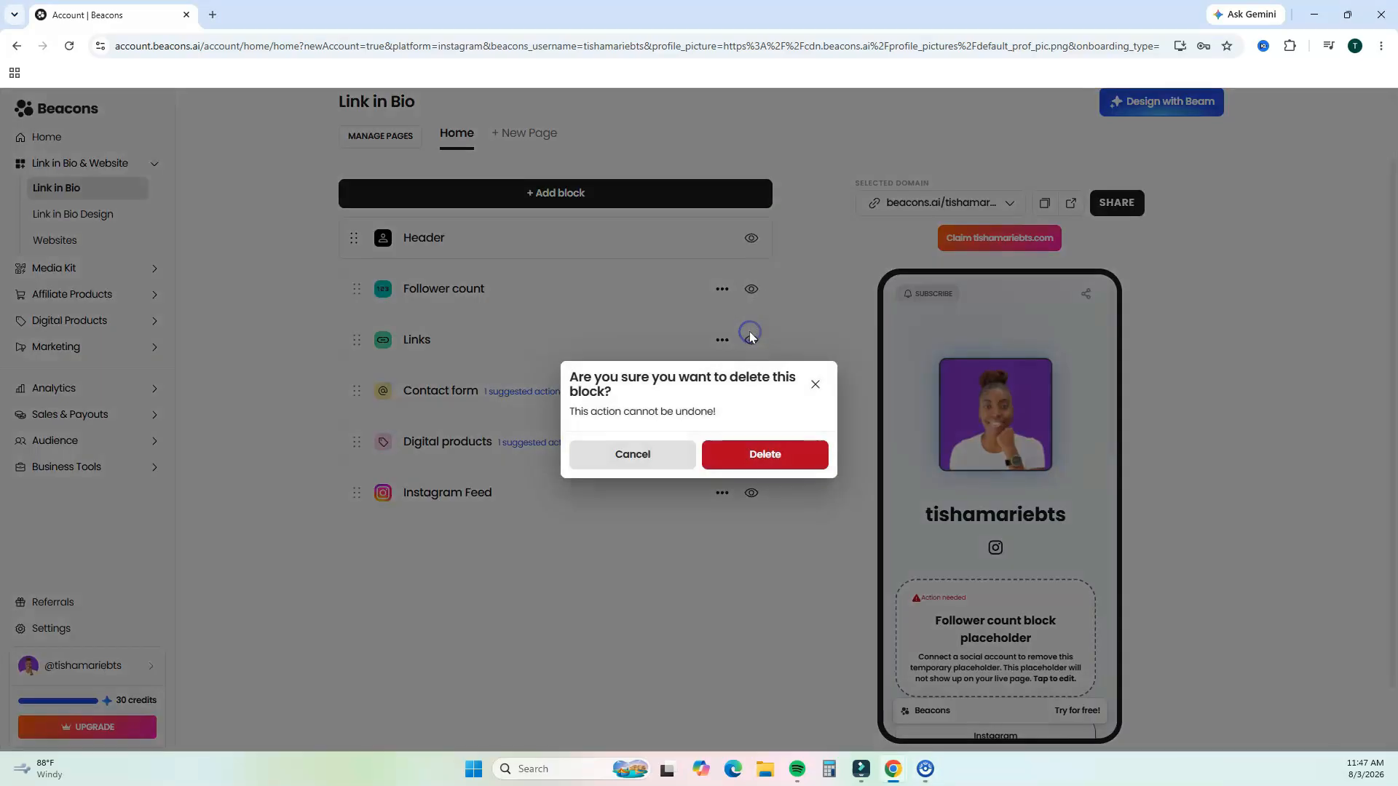
{"action": "left_click", "coordinate": [768, 459]}
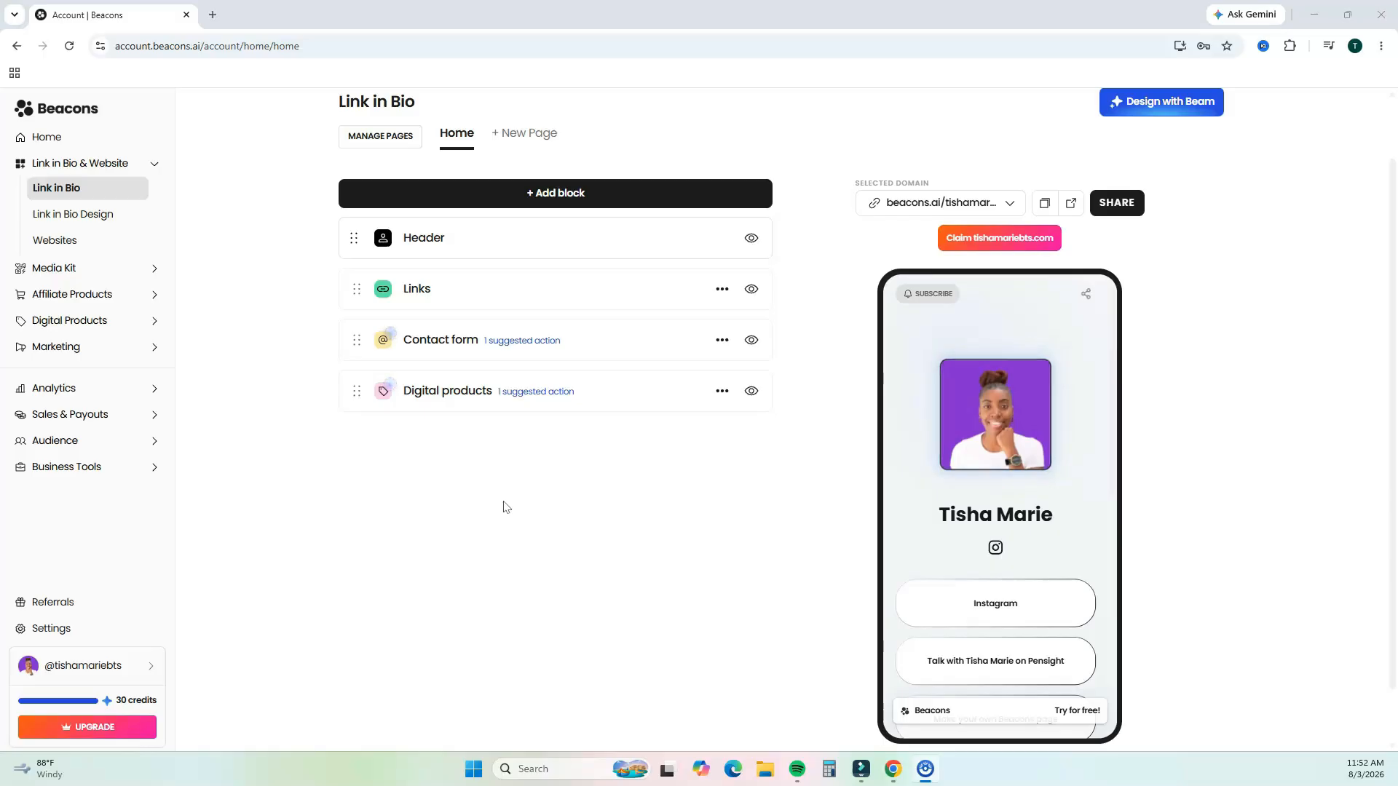
- Open the Header block's design settings and replace the profile photo with the white-background version
{"action": "left_click", "coordinate": [460, 240]}
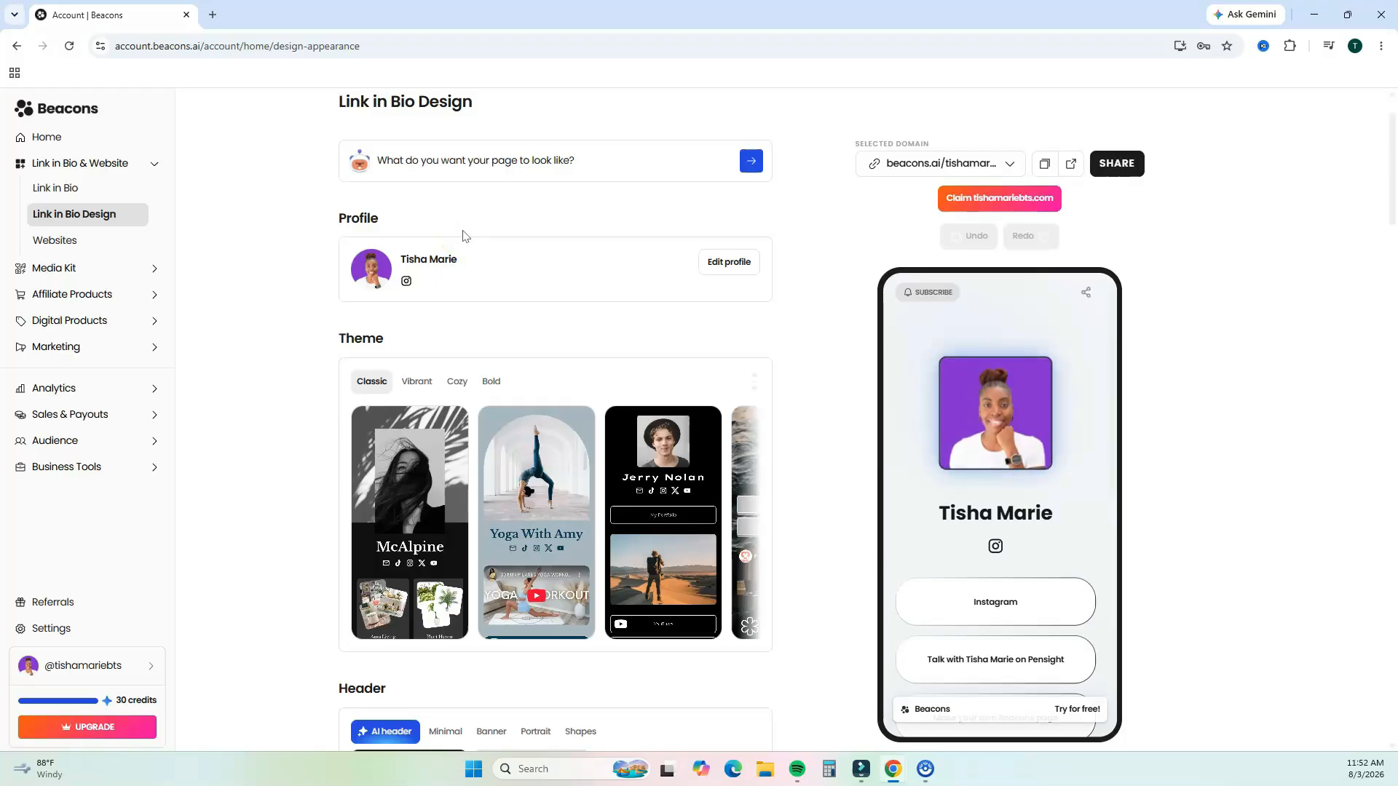
{"action": "left_click", "coordinate": [731, 263]}
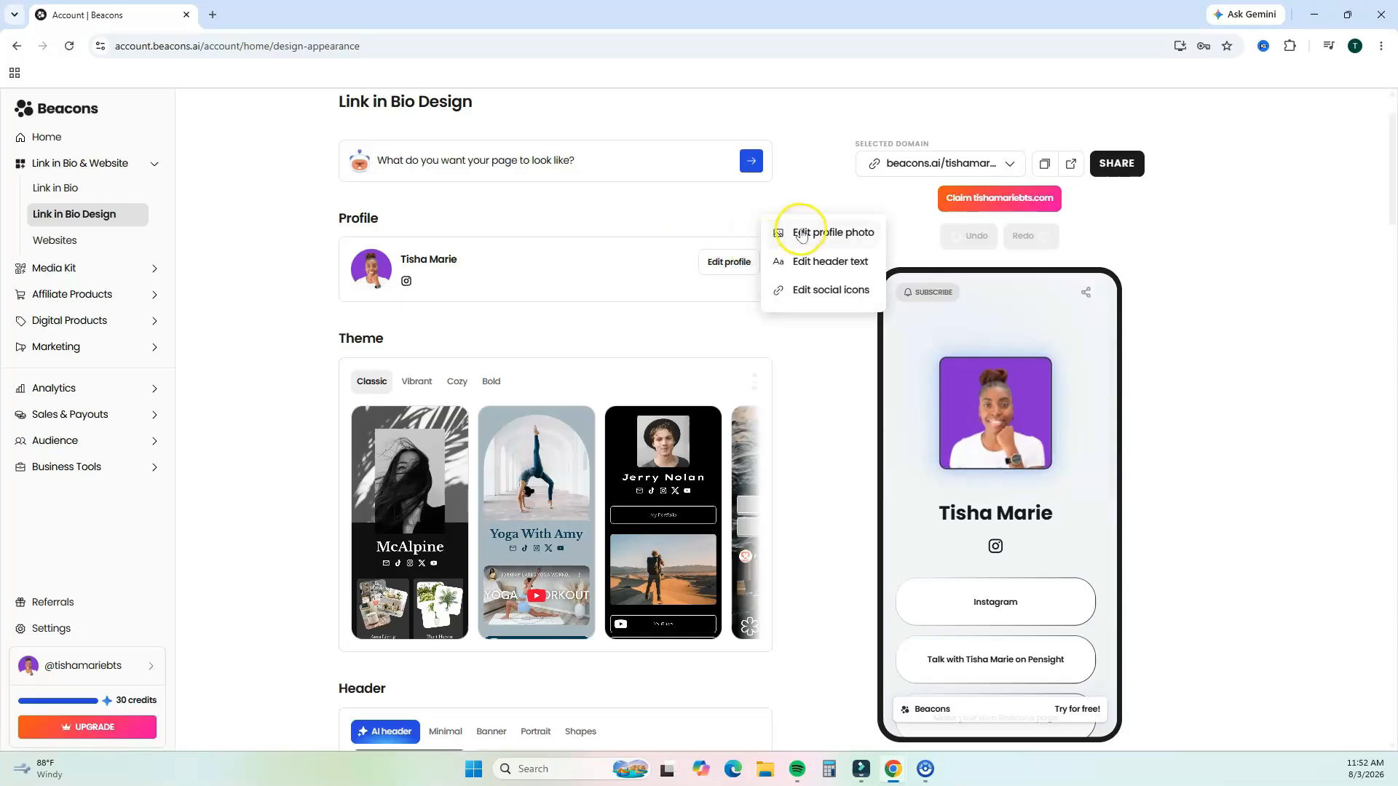
{"action": "left_click", "coordinate": [801, 232]}
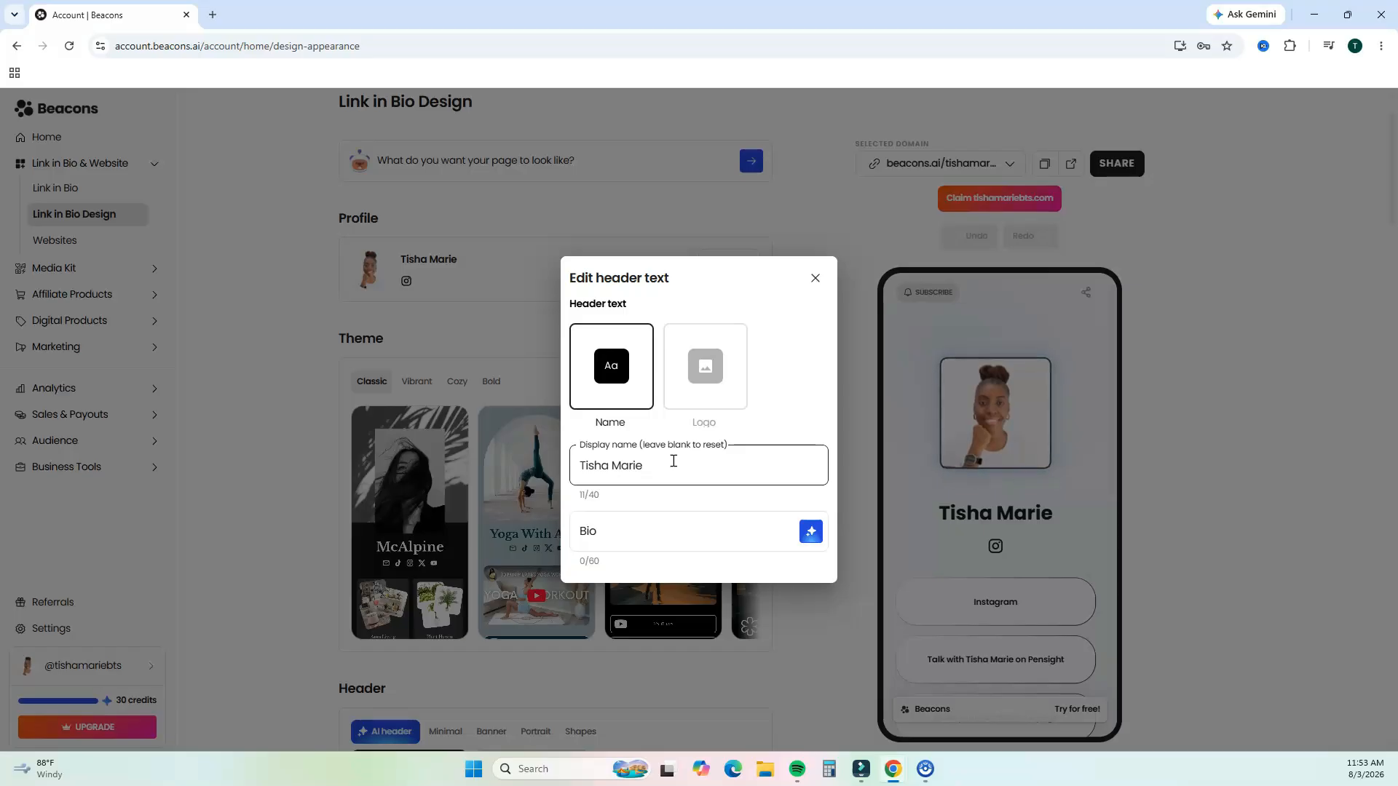
- Set the header bio to "Digital Products & Digital Tools"
{"action": "left_click", "coordinate": [659, 531]}
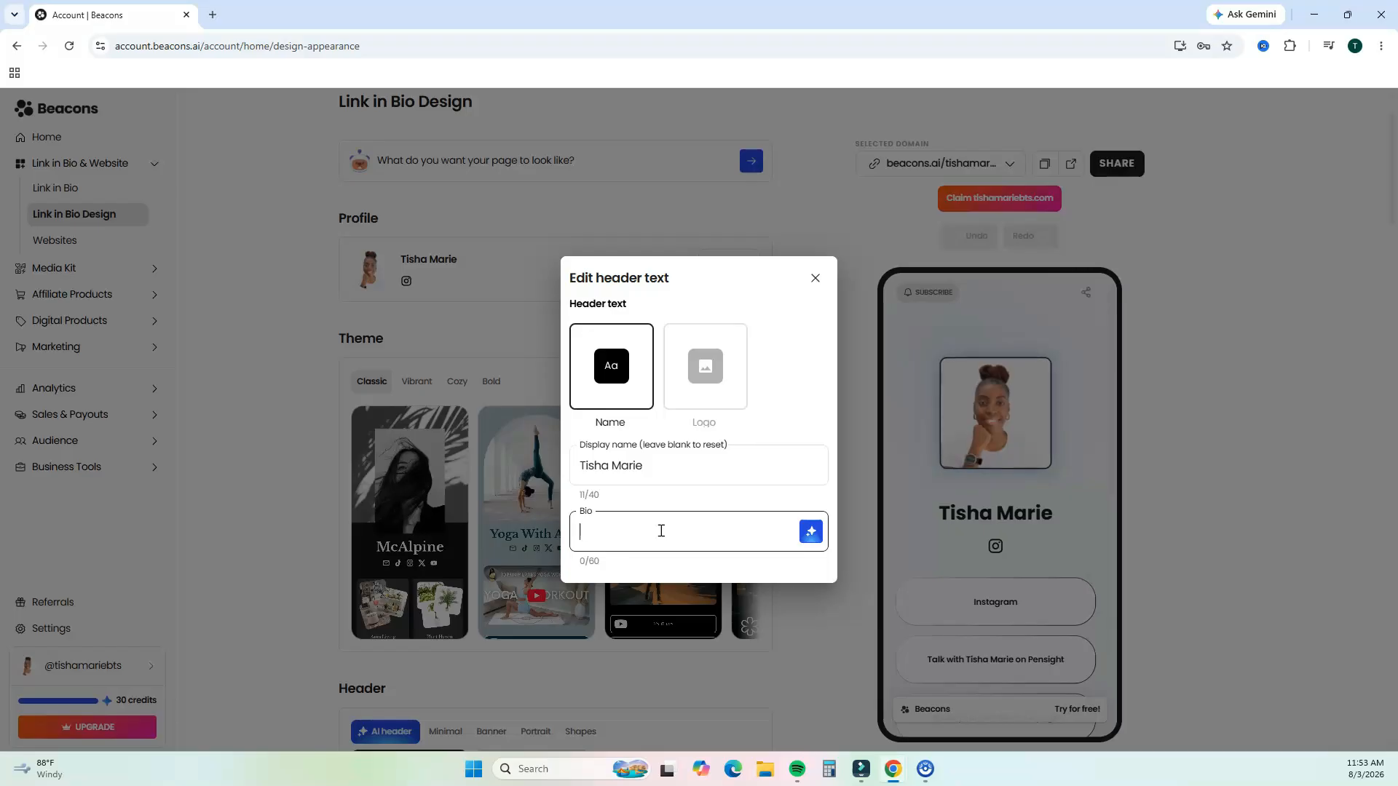
{"action": "type", "text": "Digital Products & Digital Tools"}
{"action": "left_click", "coordinate": [815, 278]}
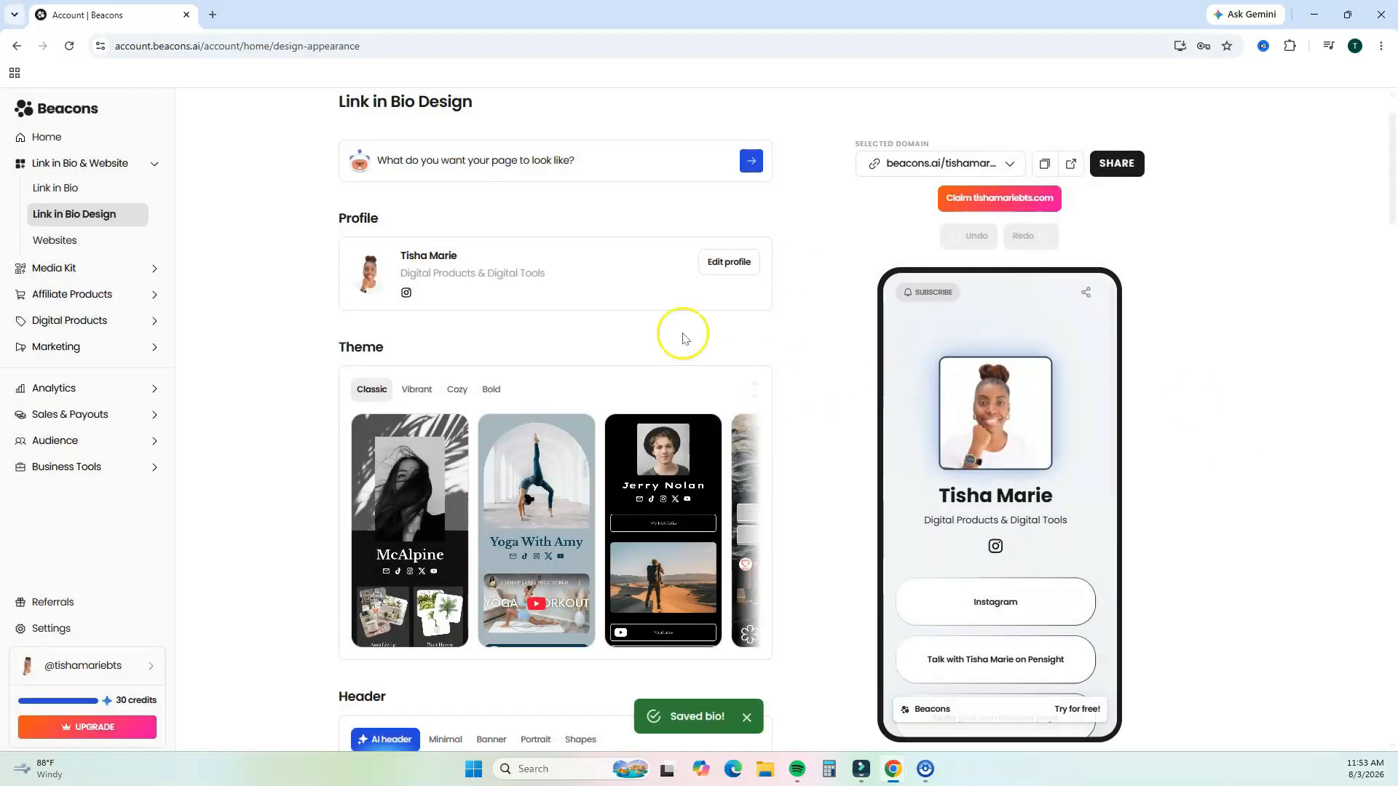
- Open the social icons editor and browse the list of platforms that can be added
{"action": "left_click", "coordinate": [728, 261]}
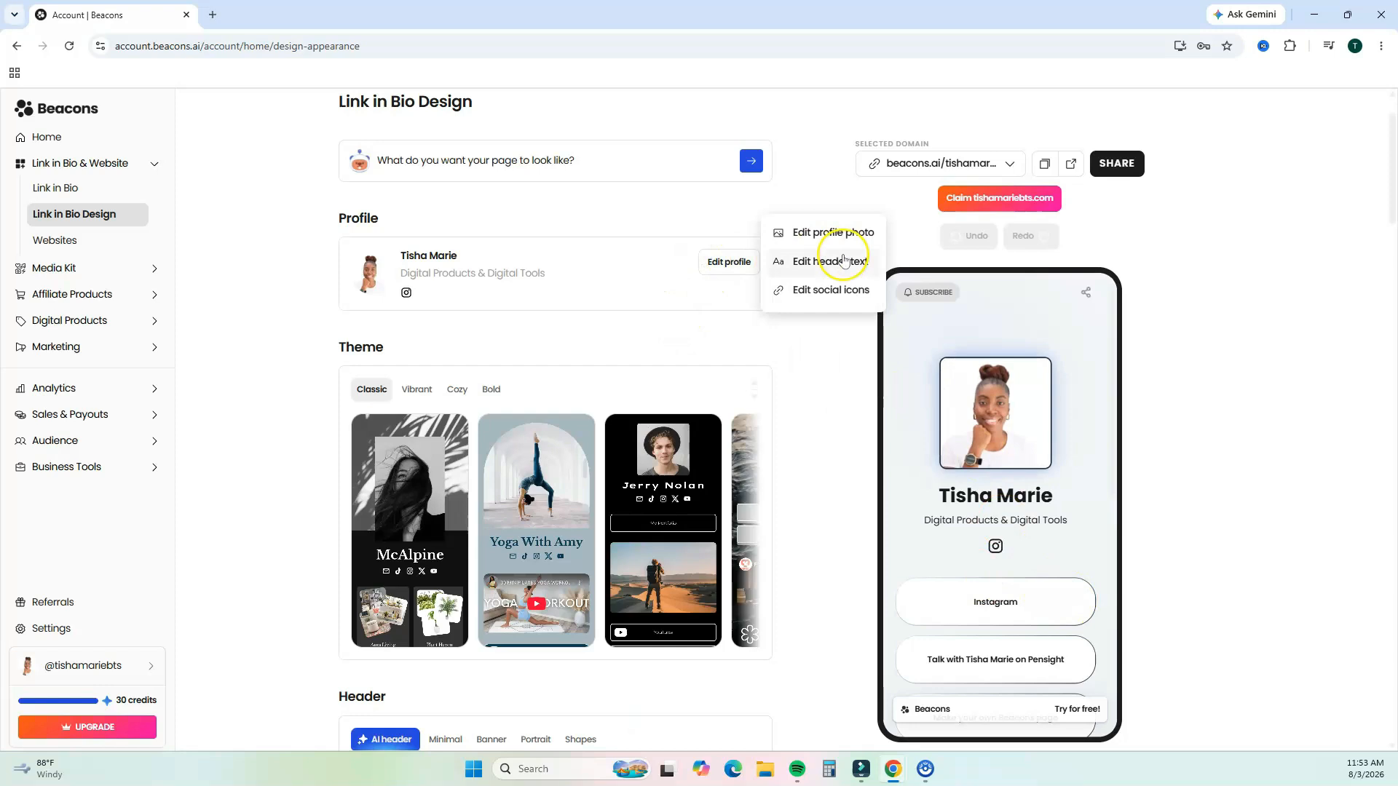
{"action": "left_click", "coordinate": [828, 302]}
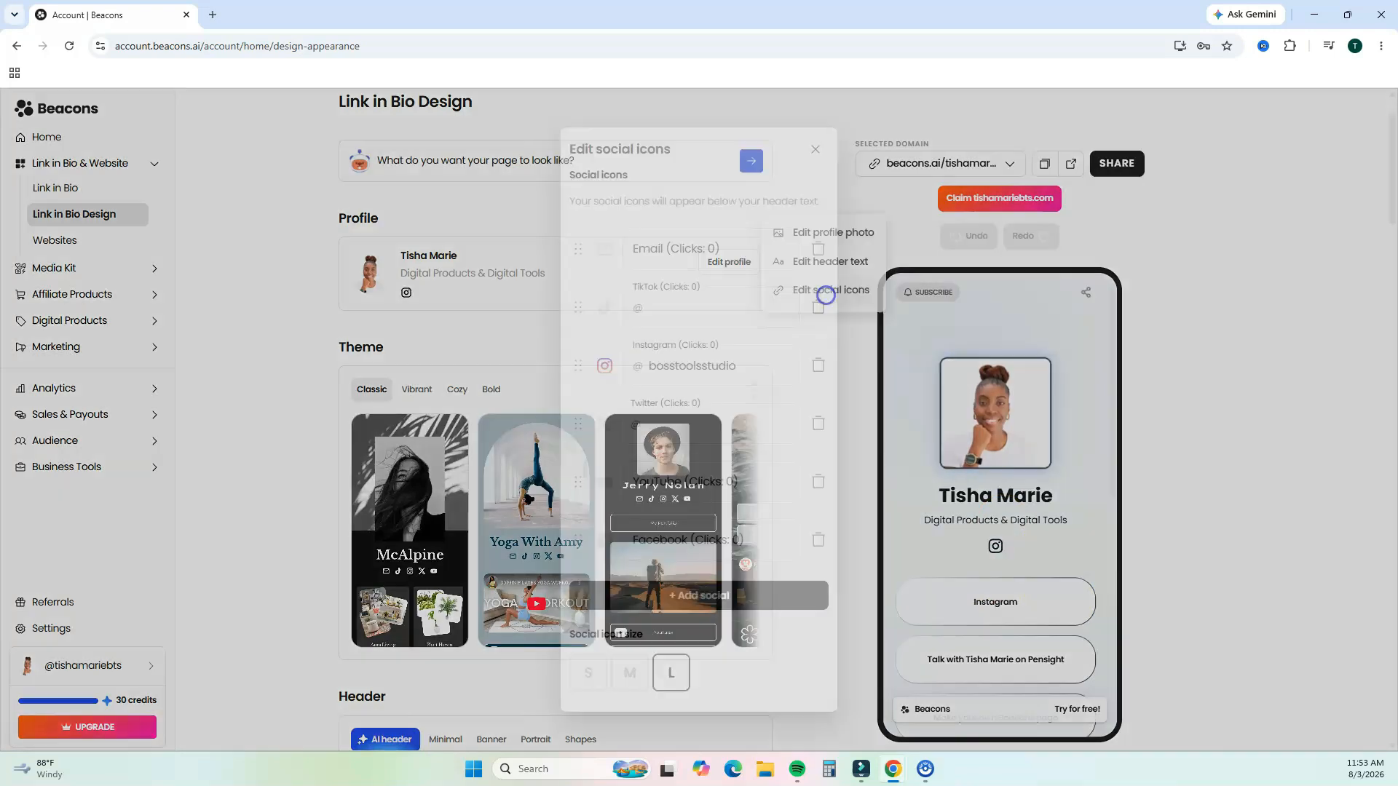
{"action": "left_click", "coordinate": [684, 593]}
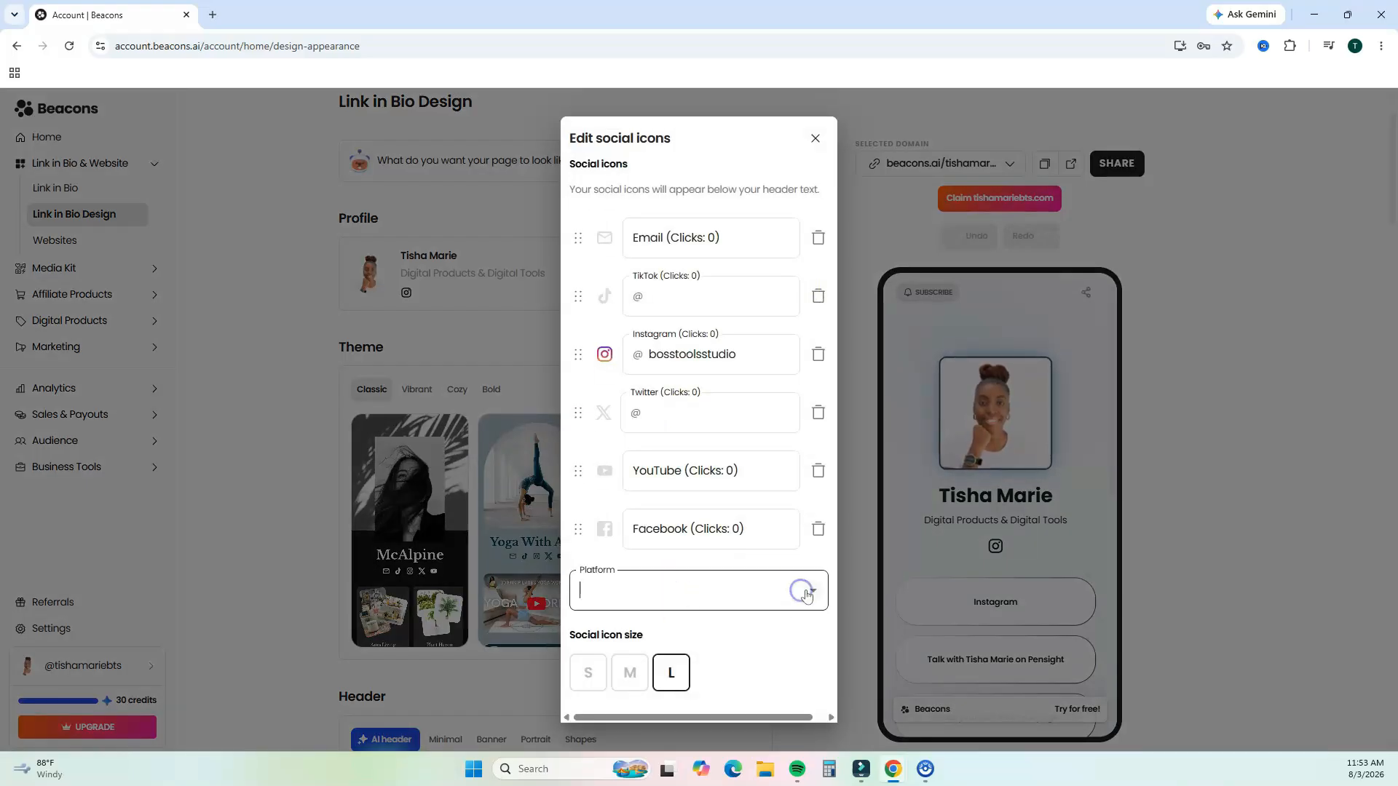
{"action": "left_click", "coordinate": [801, 590]}
{"action": "scroll", "coordinate": [750, 352], "scroll_direction": "down", "scroll_amount": 1}
{"action": "scroll", "coordinate": [749, 352], "scroll_direction": "down", "scroll_amount": 5}
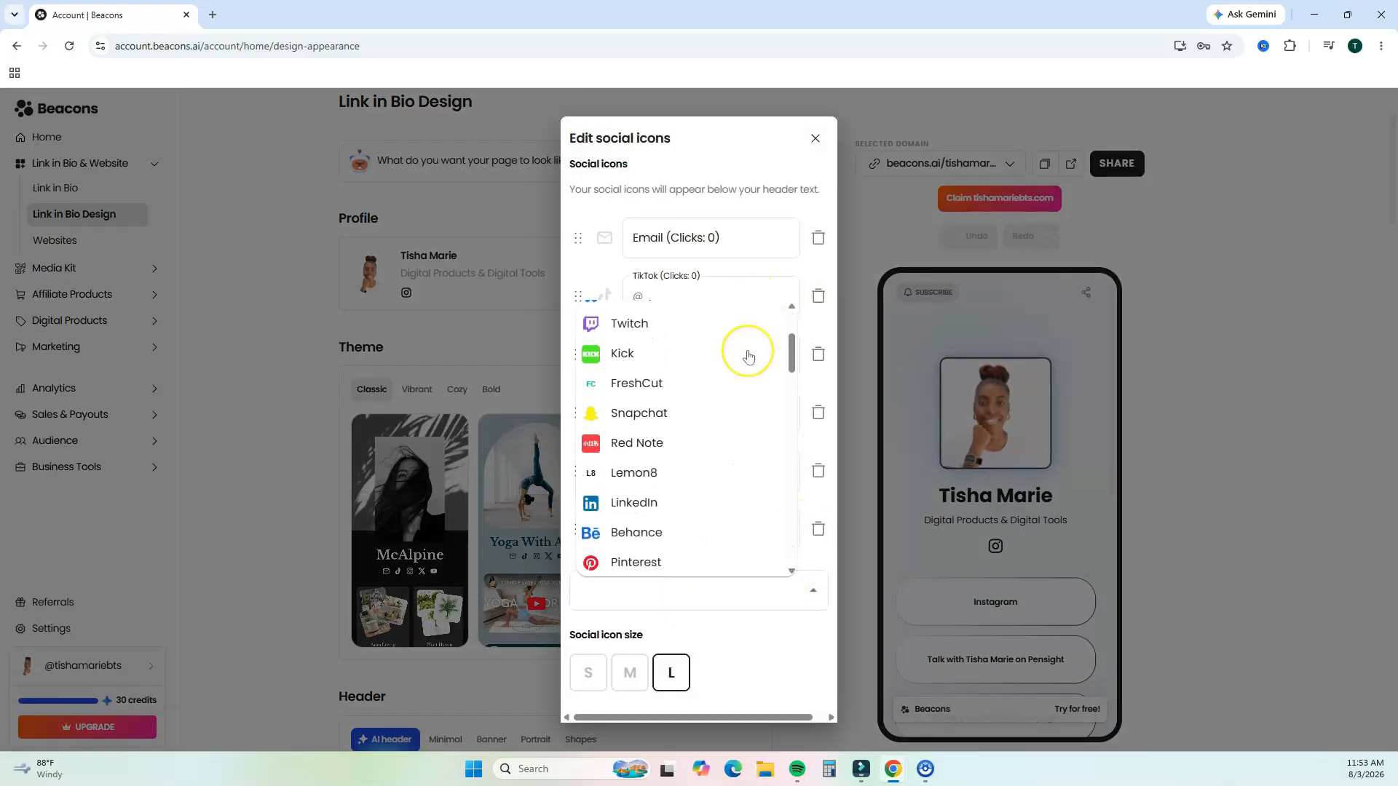
{"action": "scroll", "coordinate": [748, 358], "scroll_direction": "down", "scroll_amount": 5}
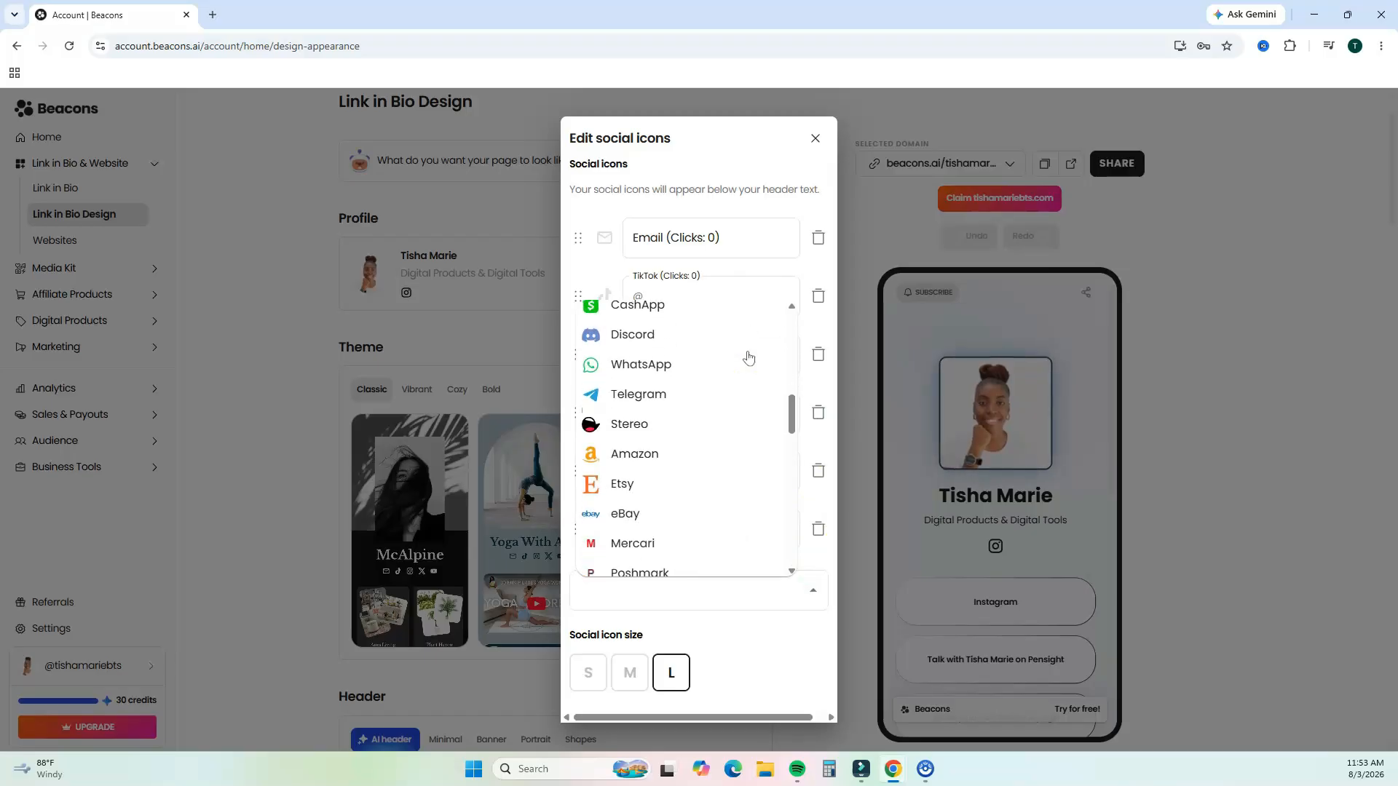
{"action": "scroll", "coordinate": [748, 361], "scroll_direction": "down", "scroll_amount": 1}
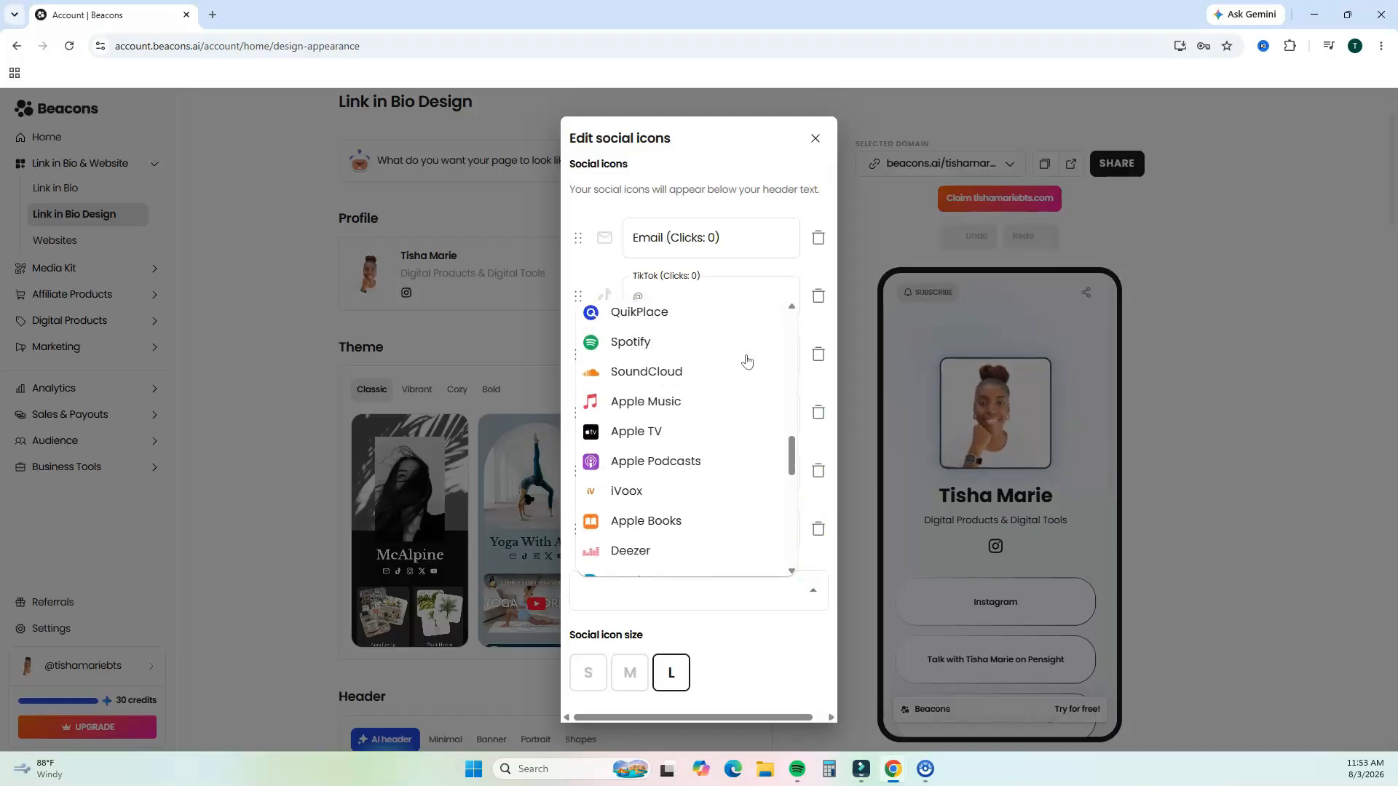
{"action": "scroll", "coordinate": [747, 361], "scroll_direction": "down", "scroll_amount": 5}
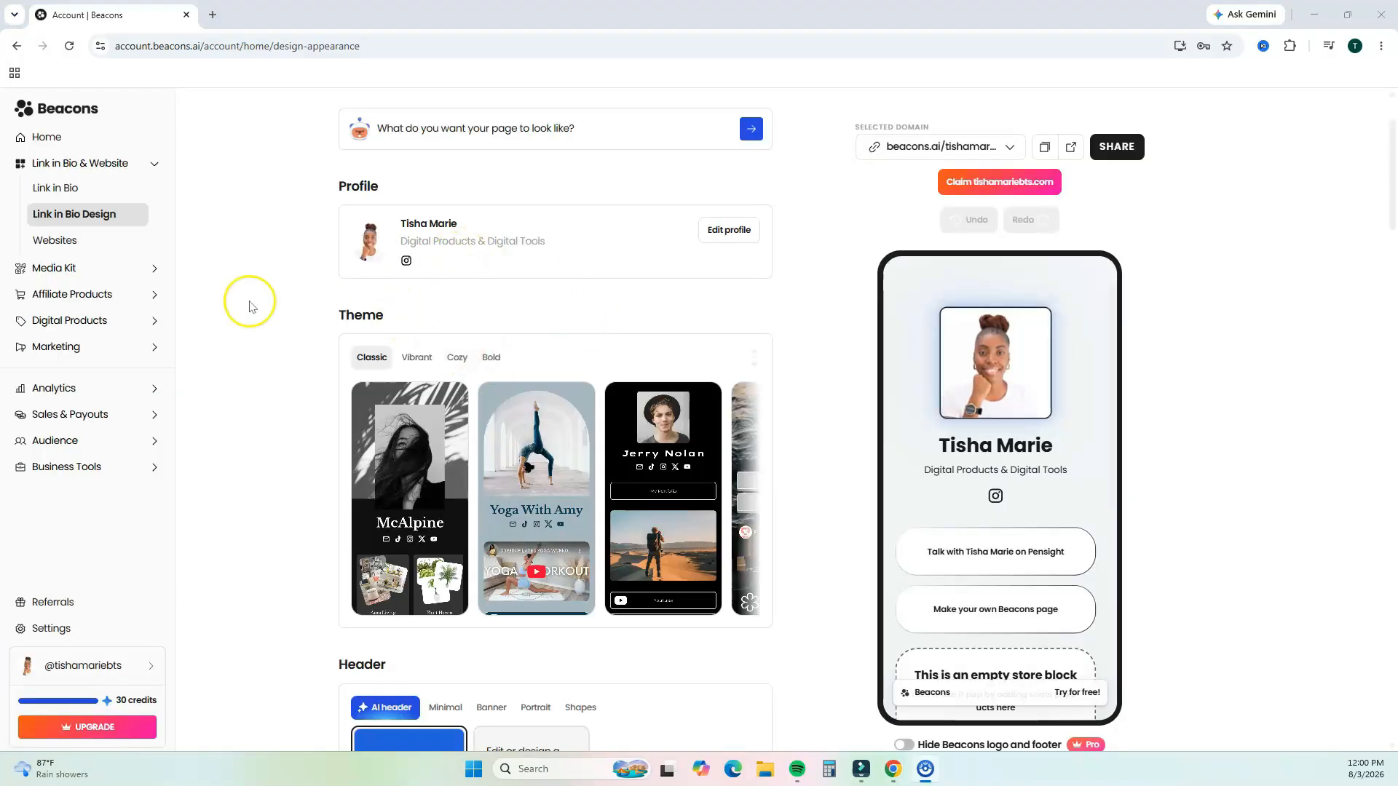
- Return to the Link in Bio blocks and view the layouts offered for a new Links block
{"action": "left_click", "coordinate": [47, 190]}
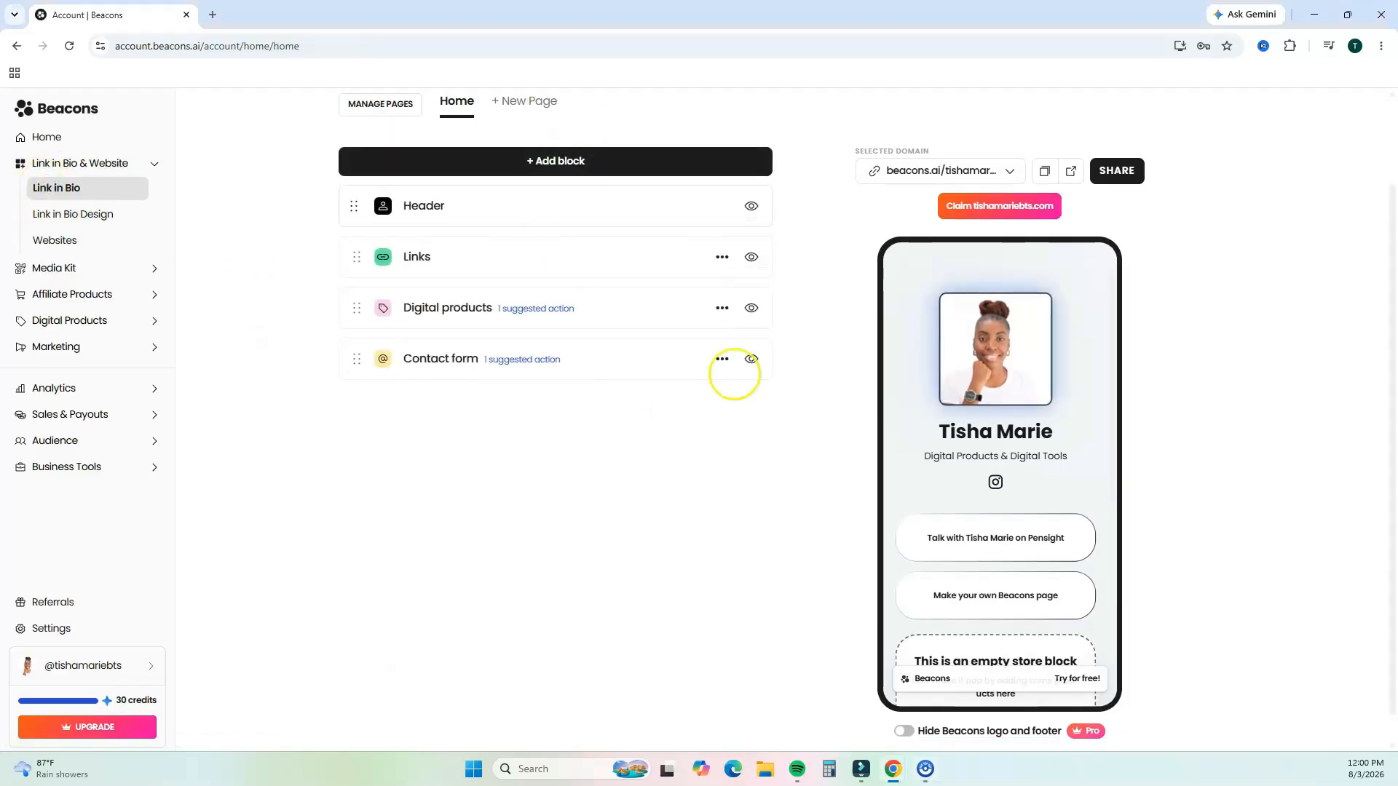
{"action": "scroll", "coordinate": [1018, 389], "scroll_direction": "down", "scroll_amount": 2}
{"action": "scroll", "coordinate": [1018, 389], "scroll_direction": "up", "scroll_amount": 2}
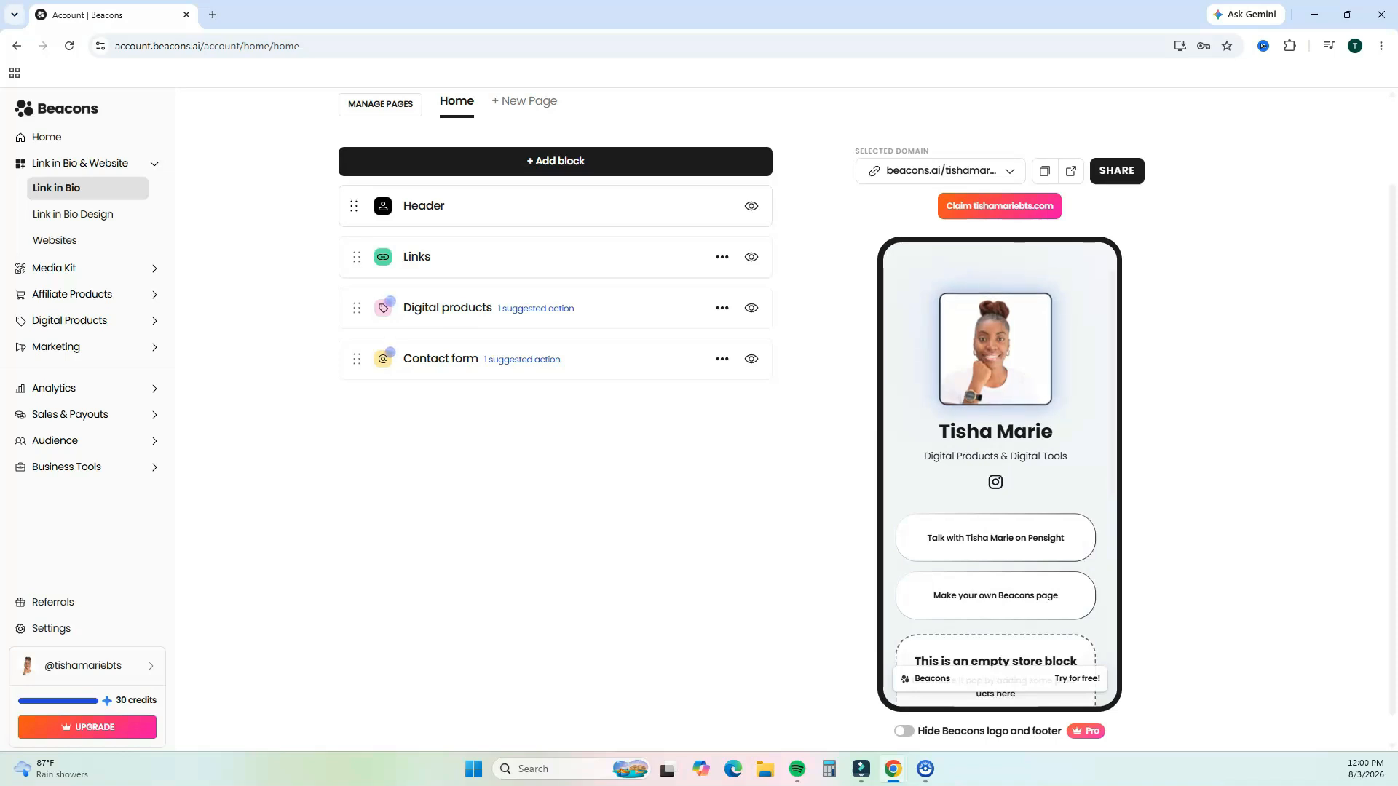
{"action": "left_click", "coordinate": [523, 163]}
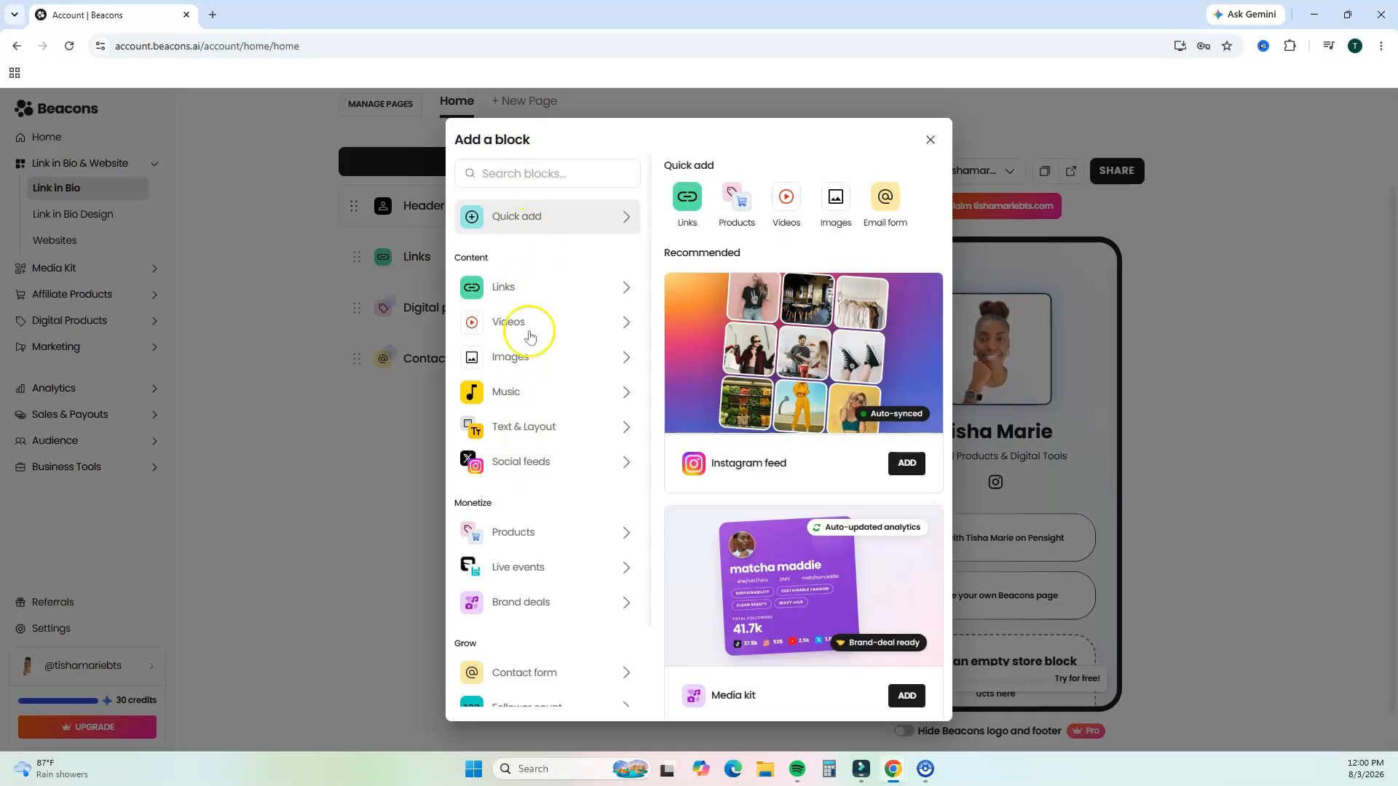
{"action": "left_click", "coordinate": [525, 288]}
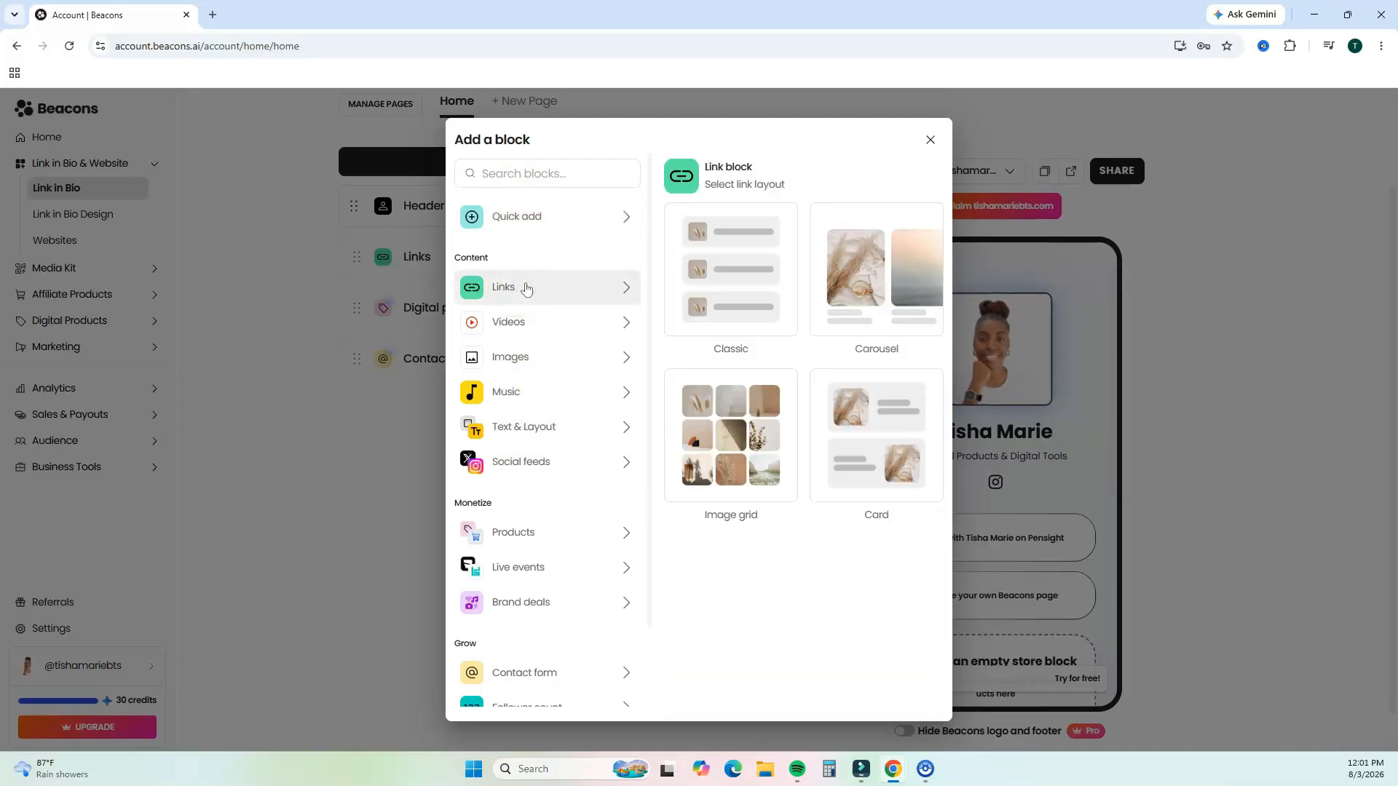
{"action": "left_click", "coordinate": [526, 289]}
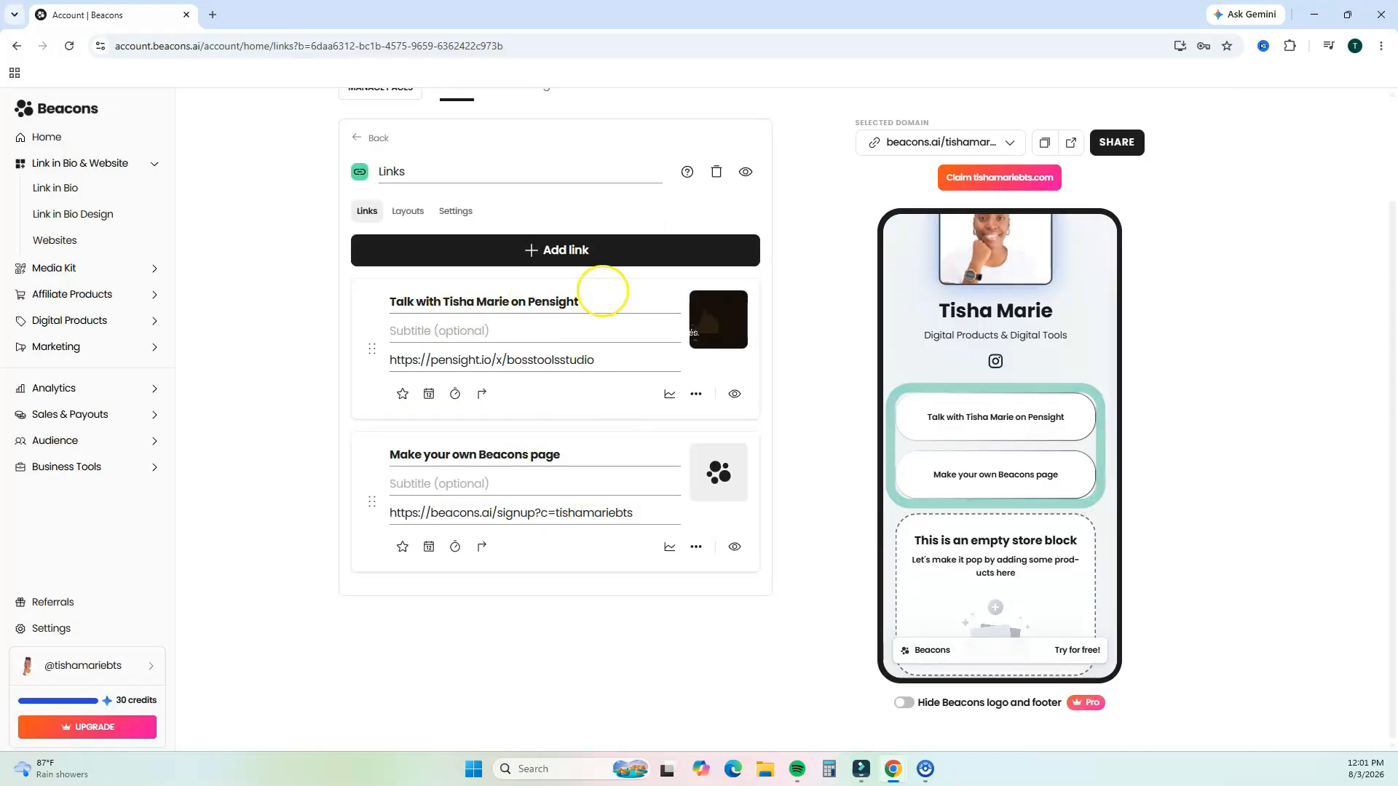
- Open the title and URL of the first link in the existing Links block for editing
{"action": "left_click_drag", "start_coordinate": [602, 300], "coordinate": [369, 306]}
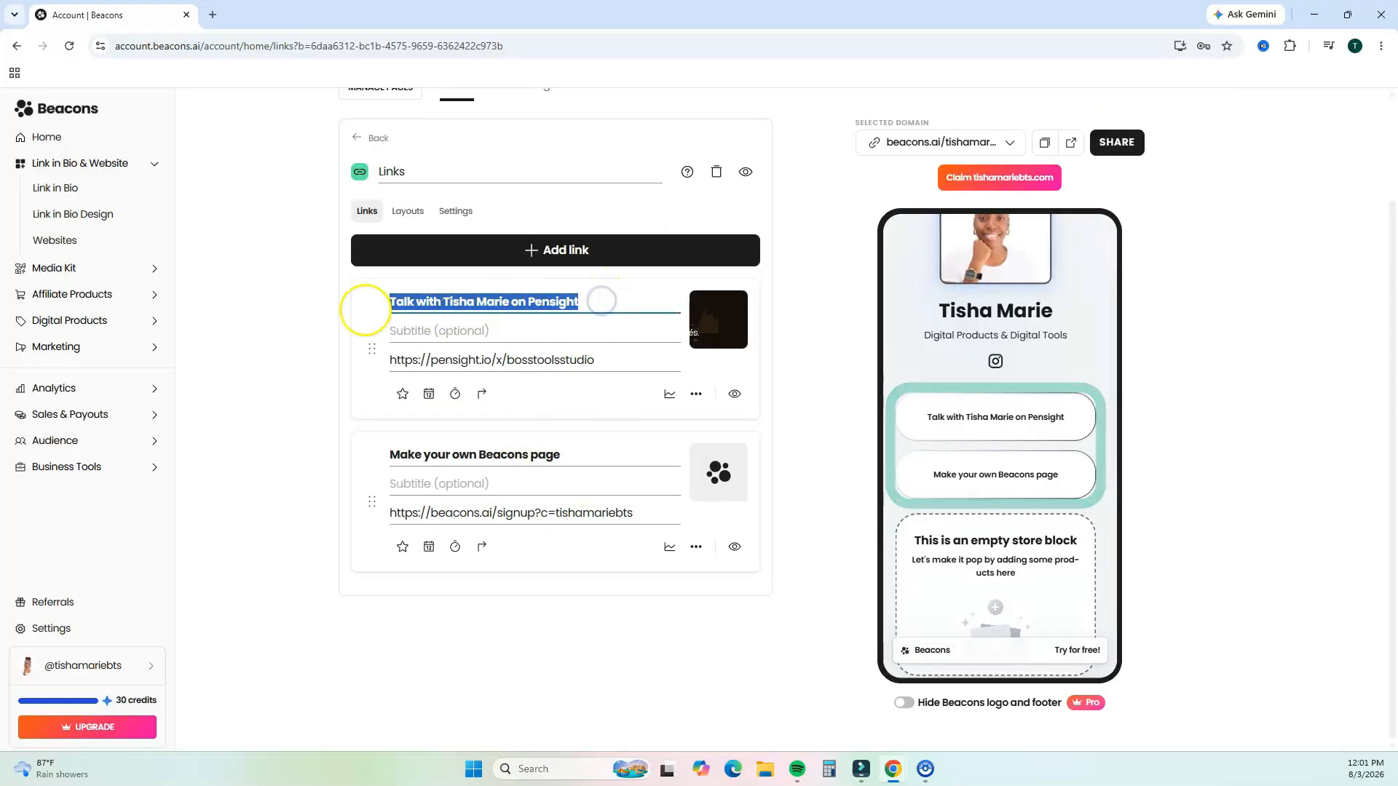
{"action": "left_click", "coordinate": [640, 359]}
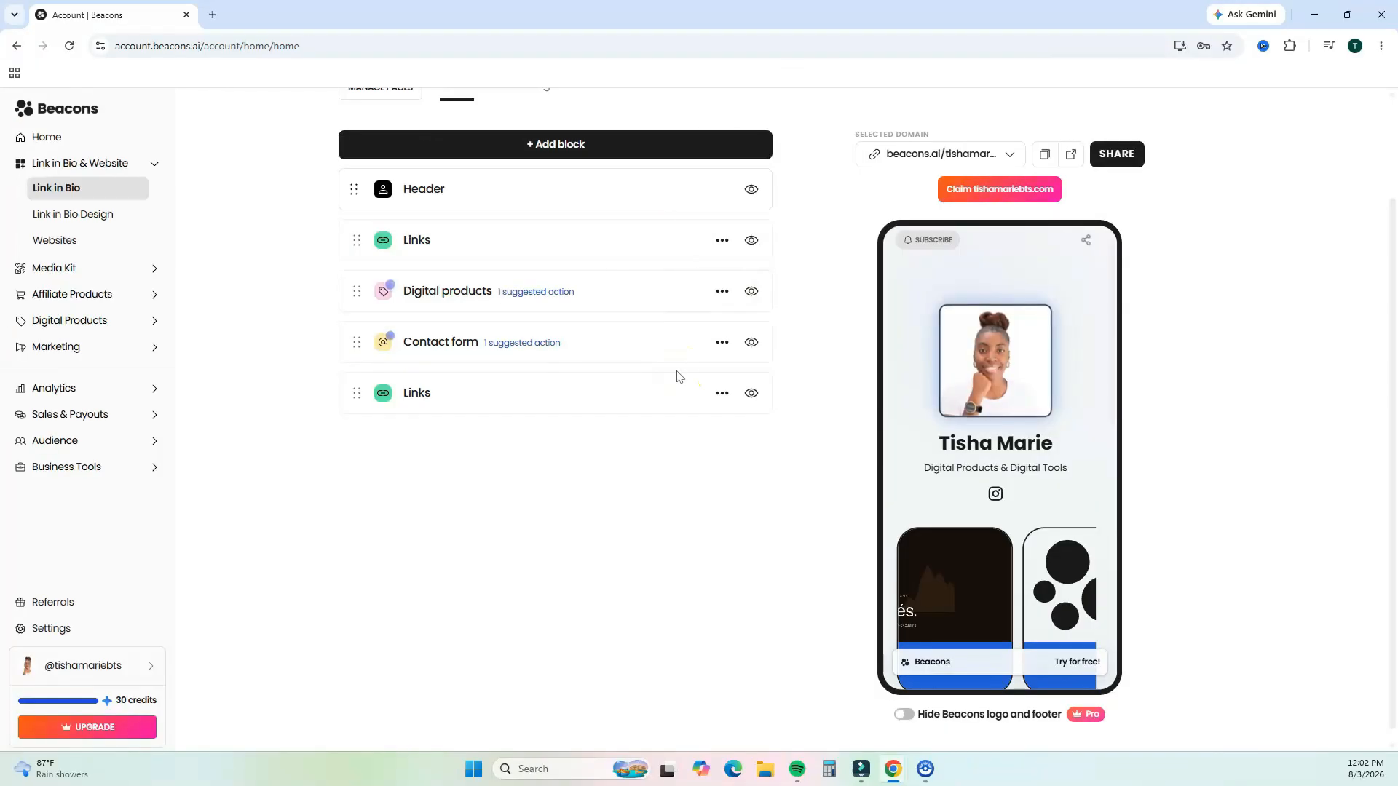
{"action": "left_click", "coordinate": [656, 348]}
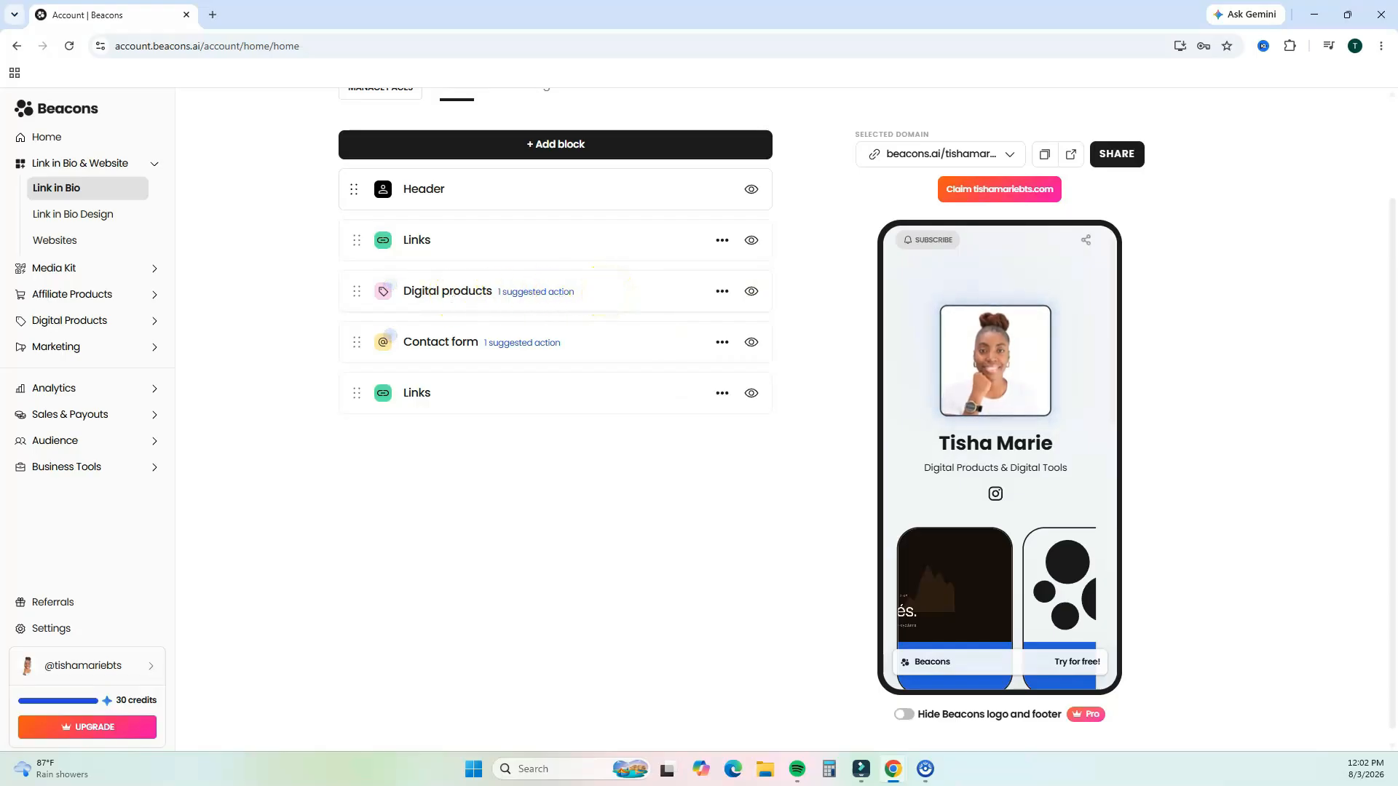
- Add a Digital products block to the page with the Large card layout
{"action": "left_click", "coordinate": [532, 145]}
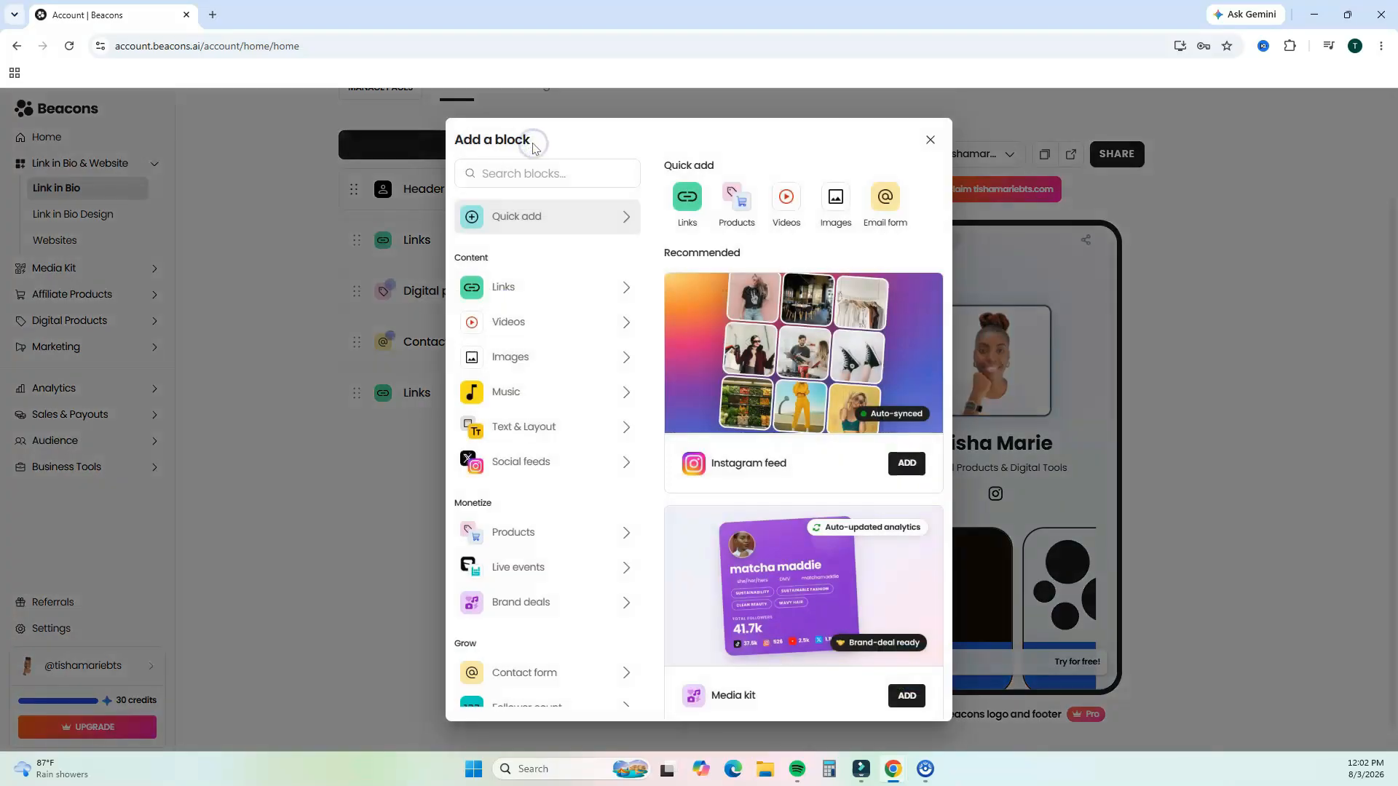
{"action": "scroll", "coordinate": [548, 328], "scroll_direction": "down", "scroll_amount": 1}
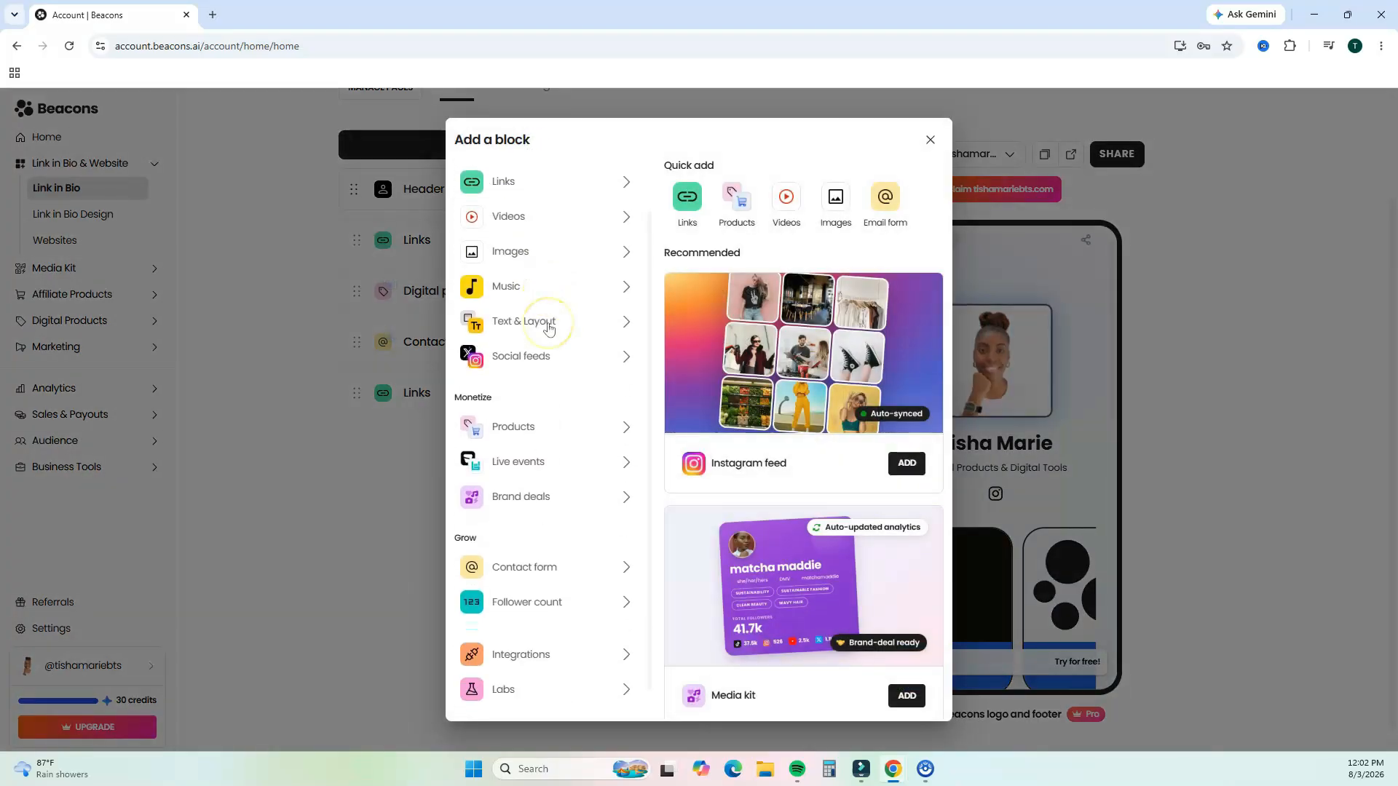
{"action": "left_click", "coordinate": [551, 430]}
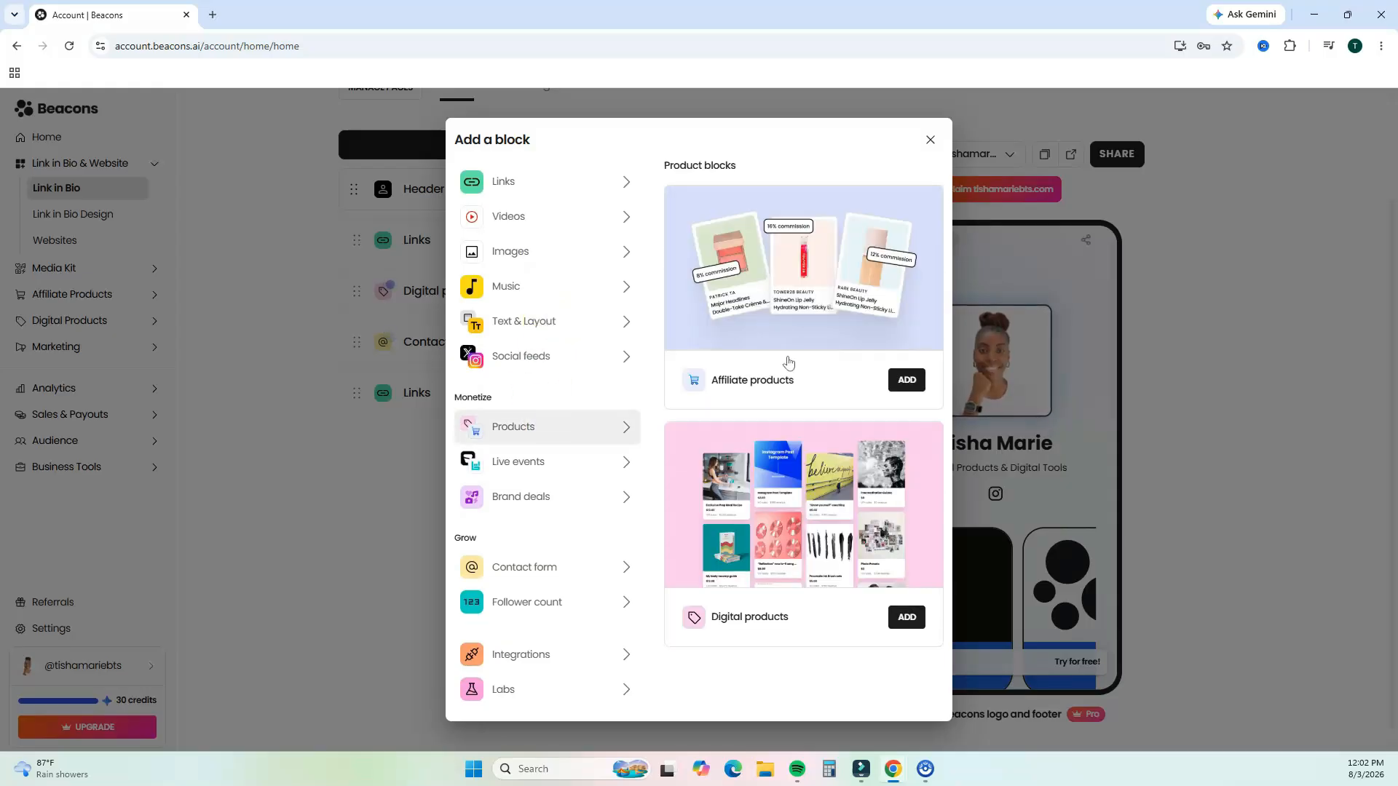
{"action": "left_click", "coordinate": [905, 616]}
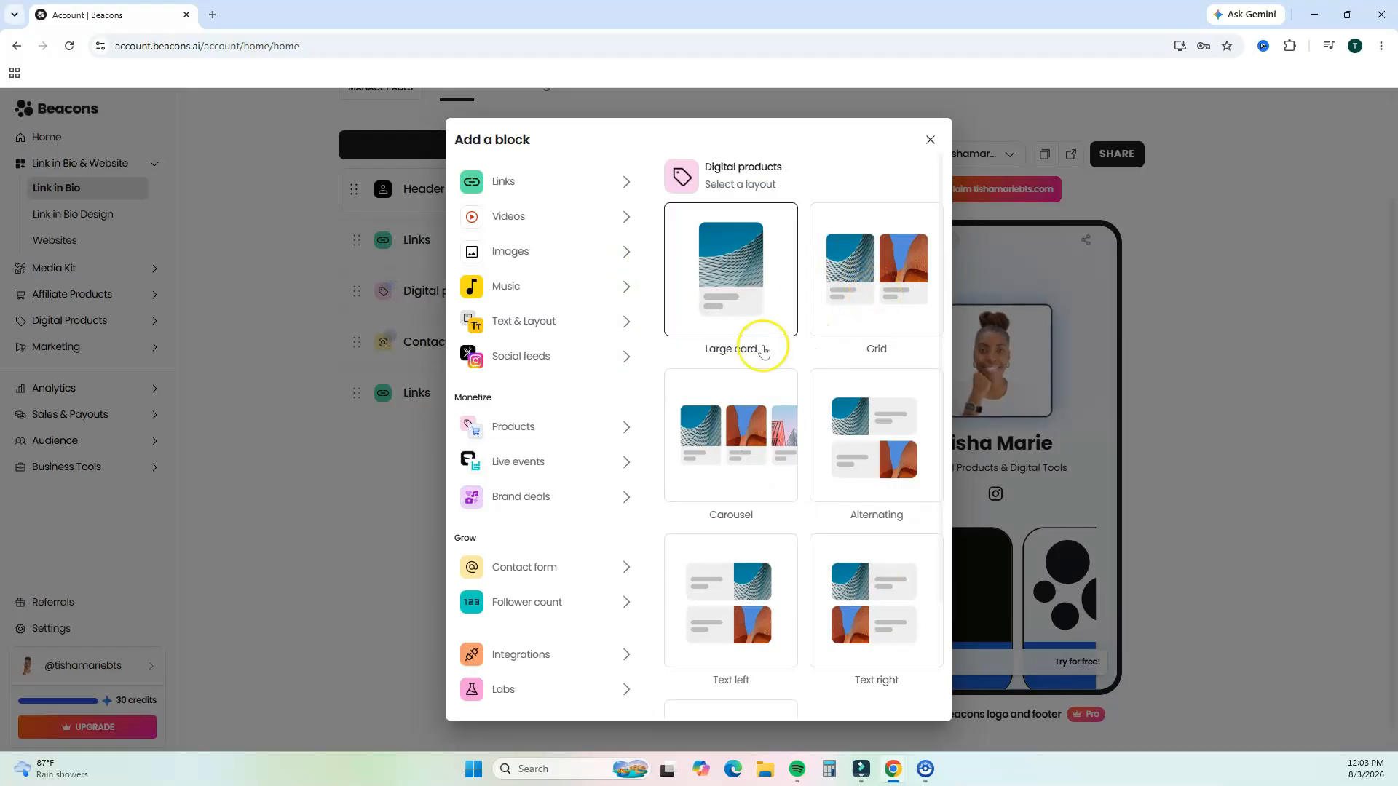
{"action": "left_click", "coordinate": [730, 300]}
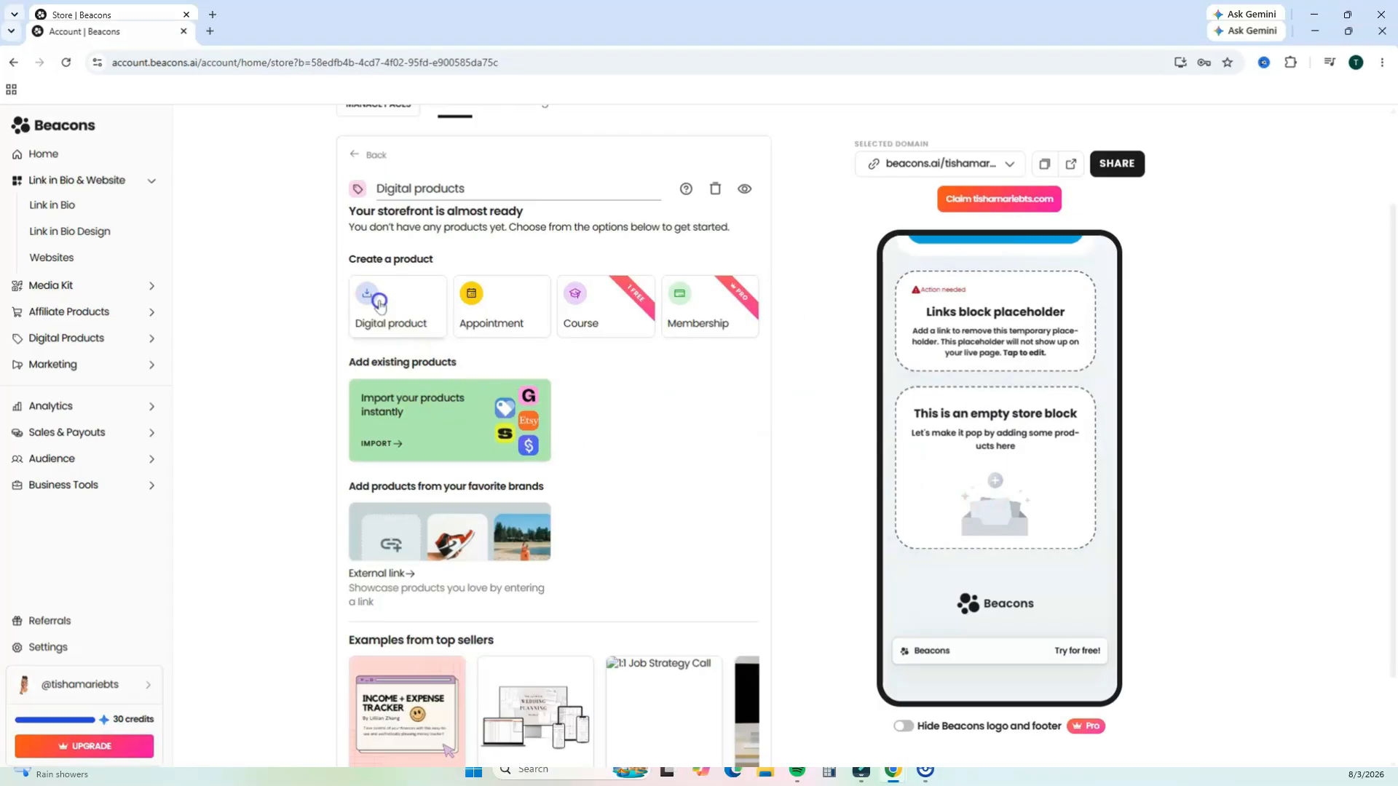
- Create a new digital product from the Digital products block and look over its product page
{"action": "left_click", "coordinate": [380, 301]}
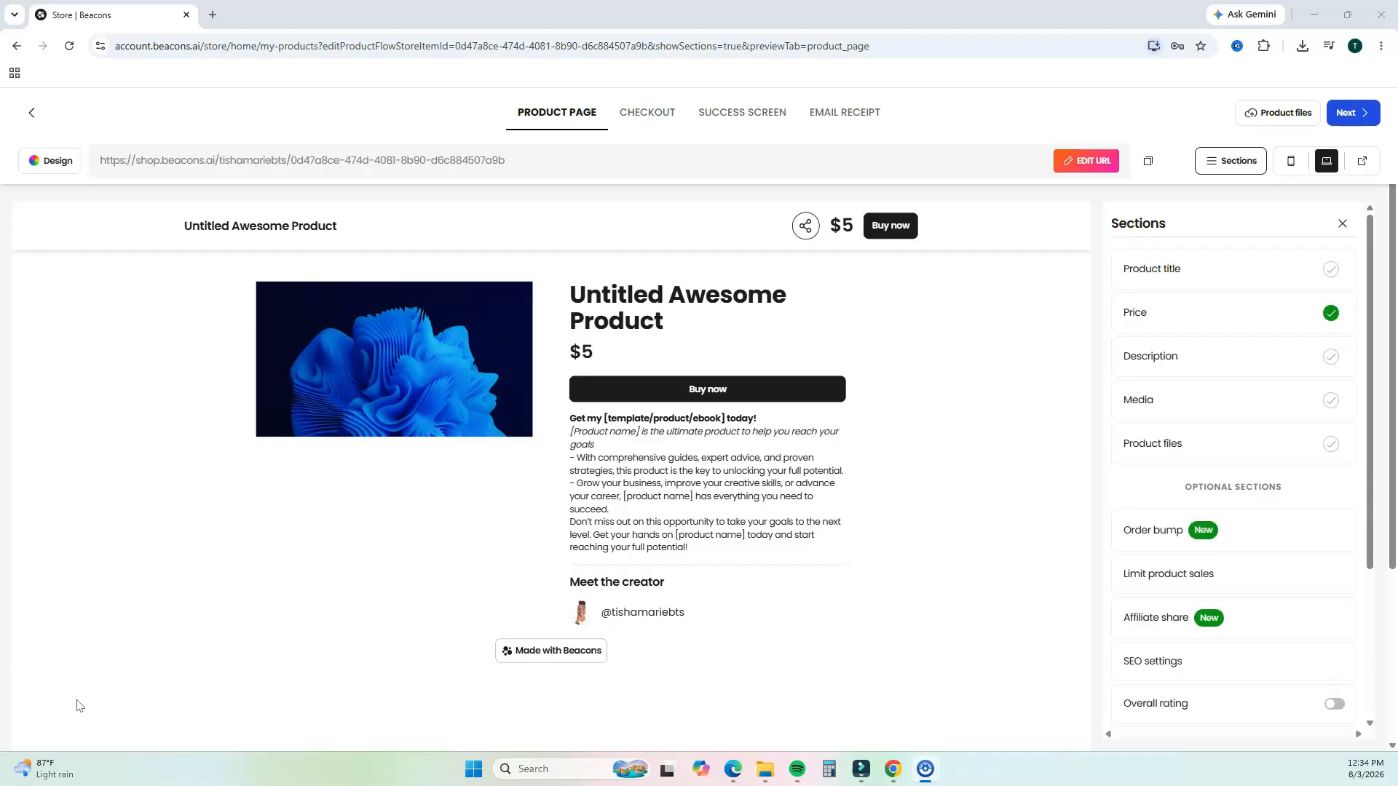
{"action": "left_click", "coordinate": [87, 700]}
{"action": "mouse_move", "coordinate": [456, 390]}
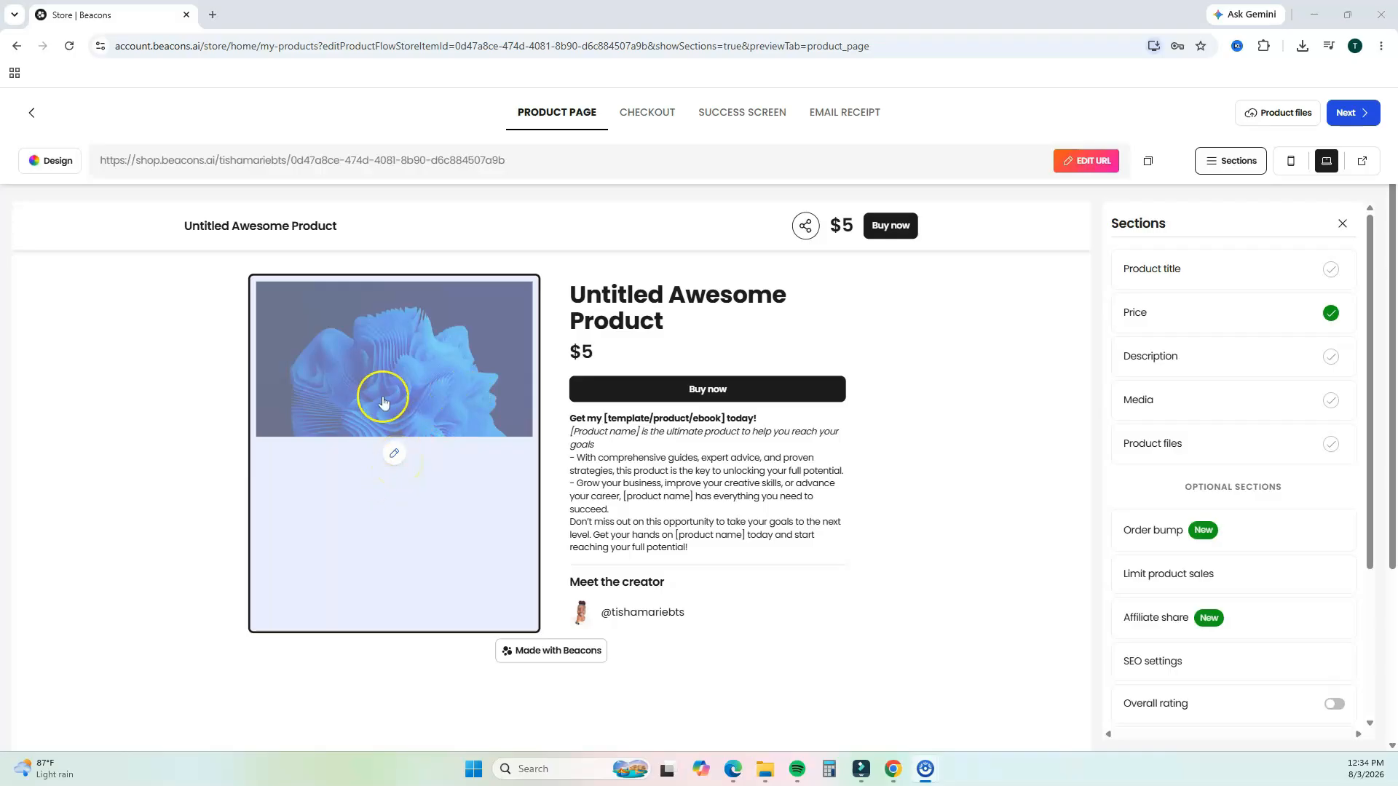
{"action": "mouse_move", "coordinate": [626, 305]}
{"action": "mouse_move", "coordinate": [629, 367]}
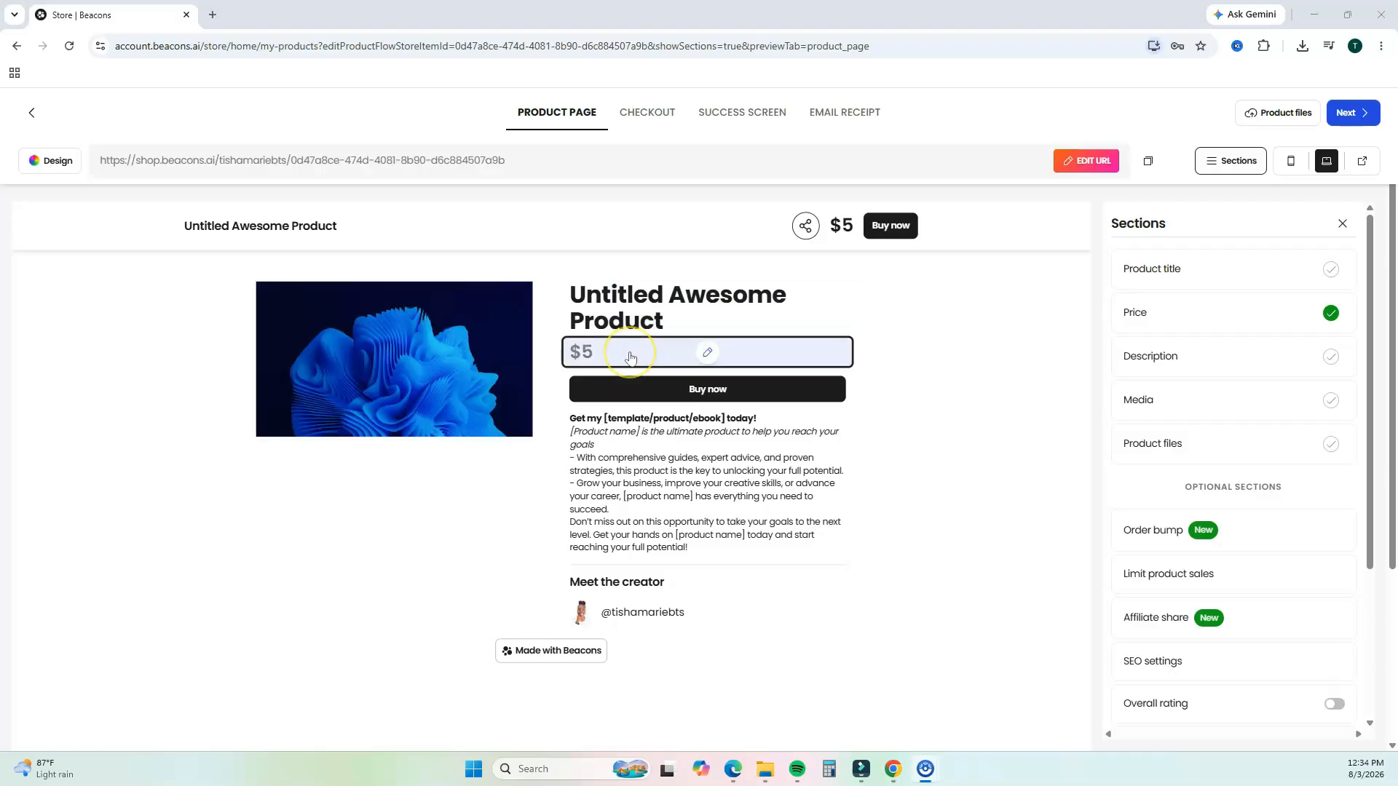
- Open the product's pricing settings and examine the price types and currency options
{"action": "left_click", "coordinate": [630, 357]}
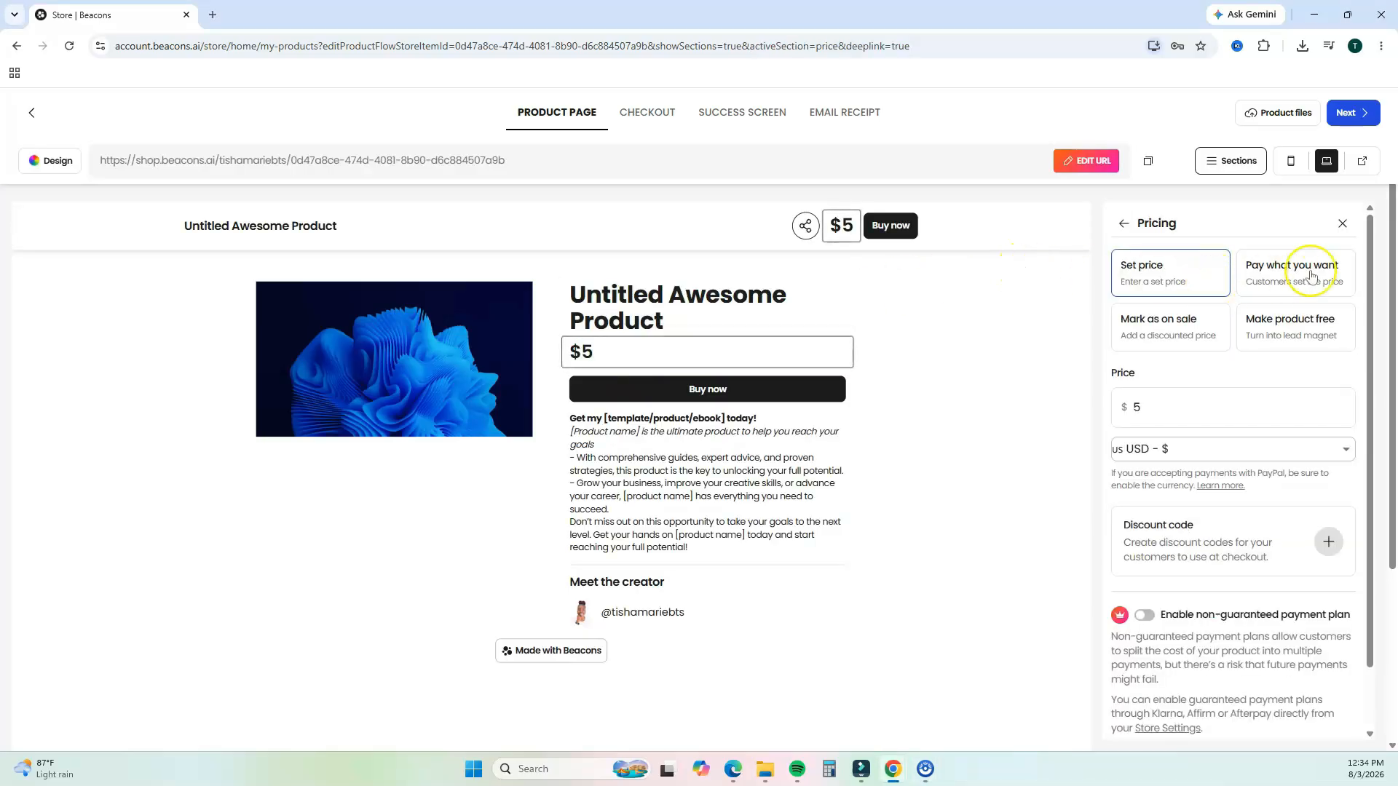
{"action": "left_click", "coordinate": [1317, 453]}
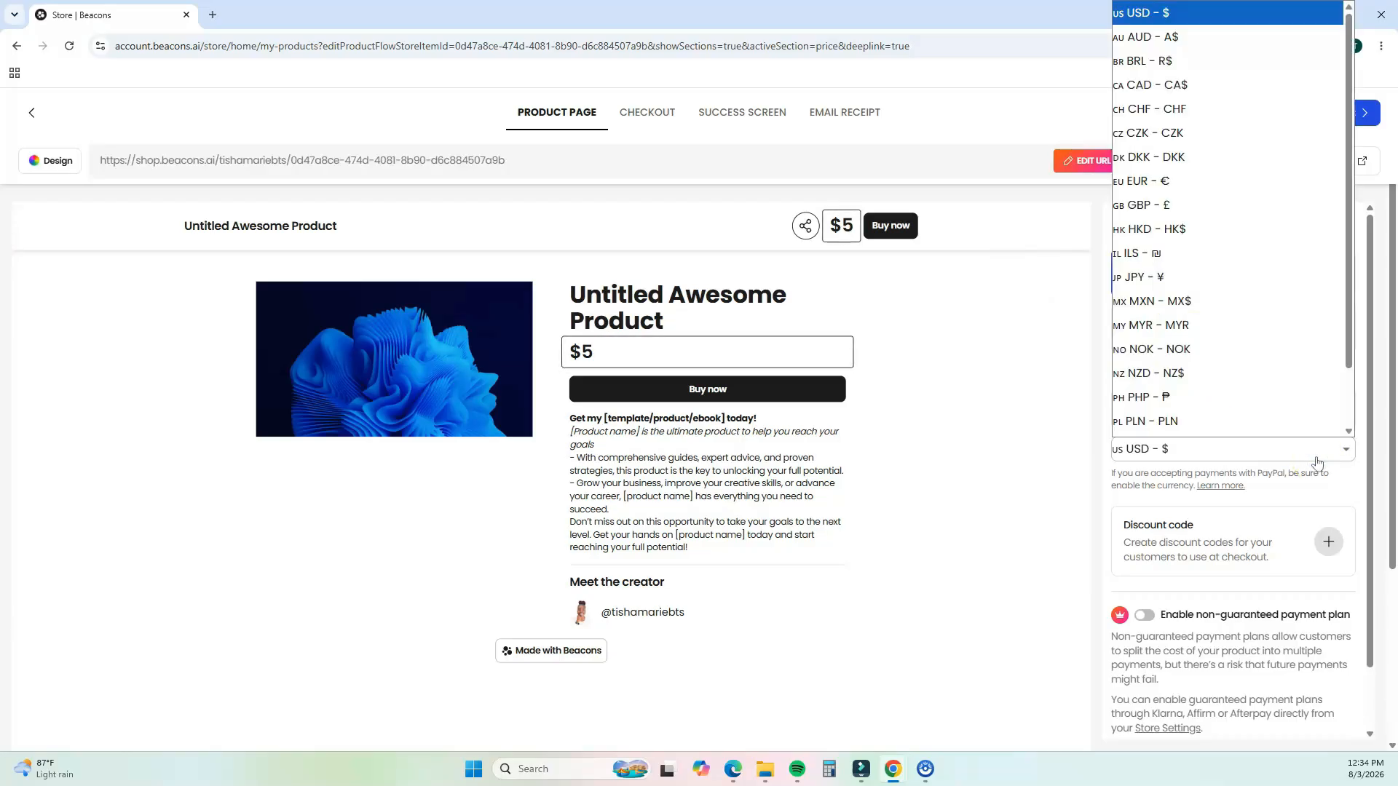
{"action": "scroll", "coordinate": [1202, 431], "scroll_direction": "down", "scroll_amount": 1}
{"action": "left_click", "coordinate": [1201, 429]}
- View the product's Buy now button text and description settings, including the AI writing option, and return to the sections list
{"action": "left_click", "coordinate": [802, 382]}
{"action": "left_click", "coordinate": [1103, 341]}
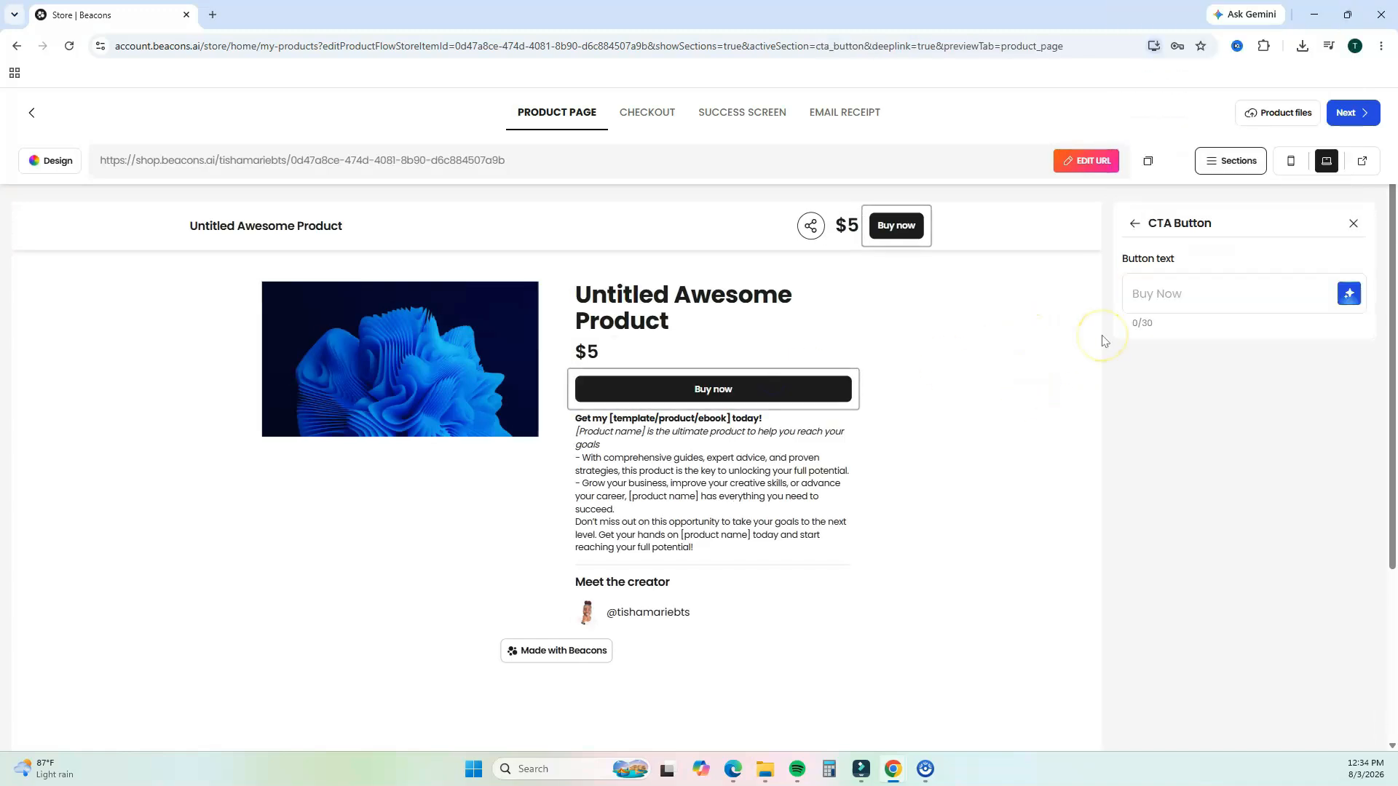
{"action": "left_click", "coordinate": [811, 459]}
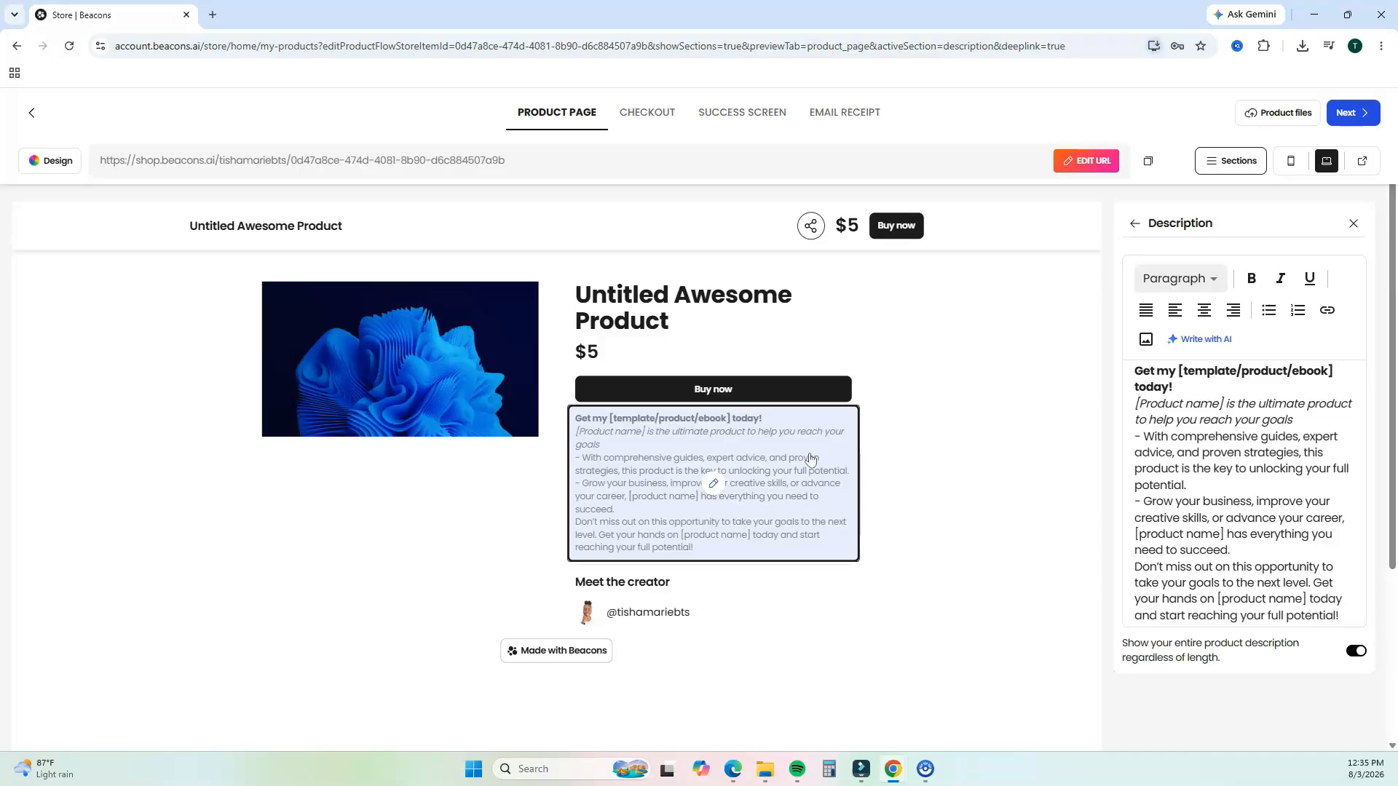
{"action": "left_click", "coordinate": [1209, 348]}
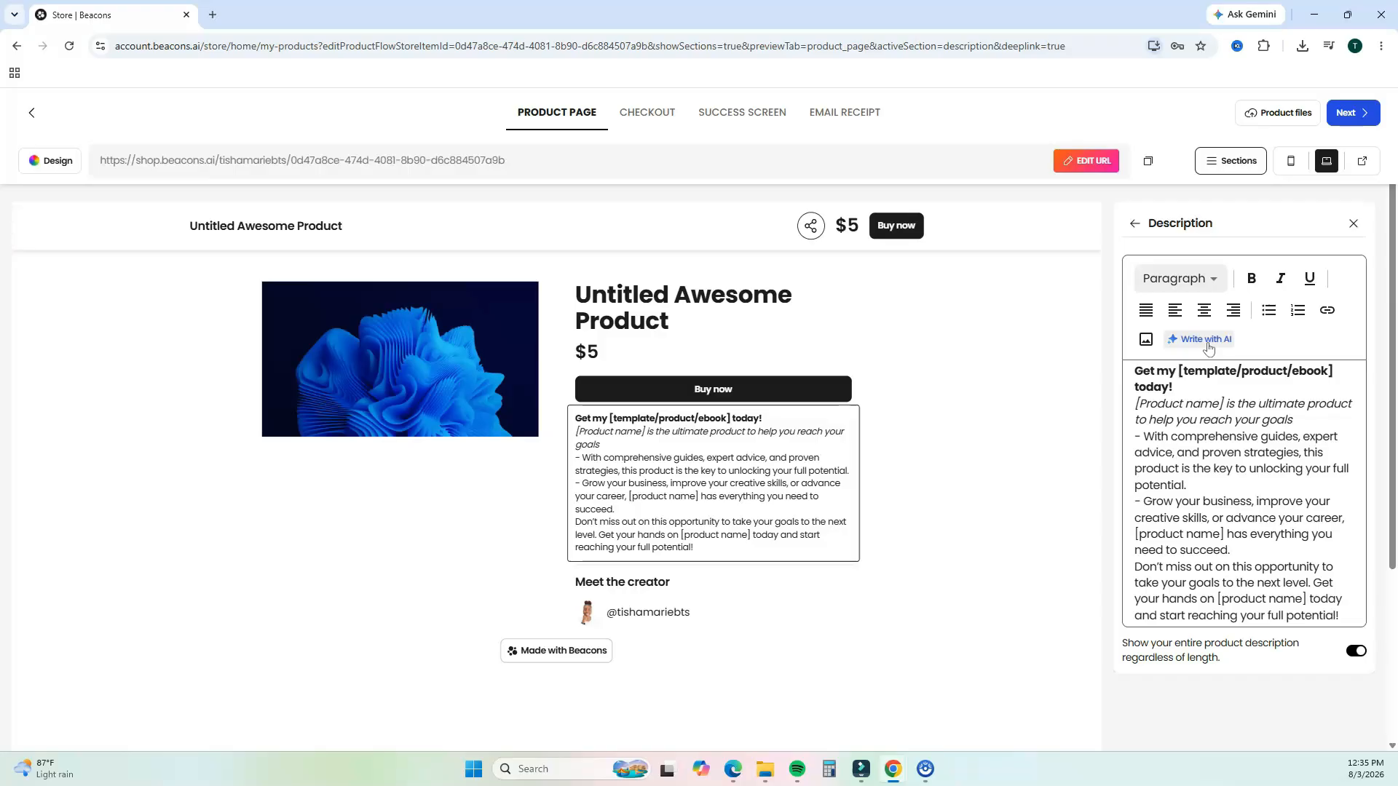
{"action": "left_click", "coordinate": [1134, 222]}
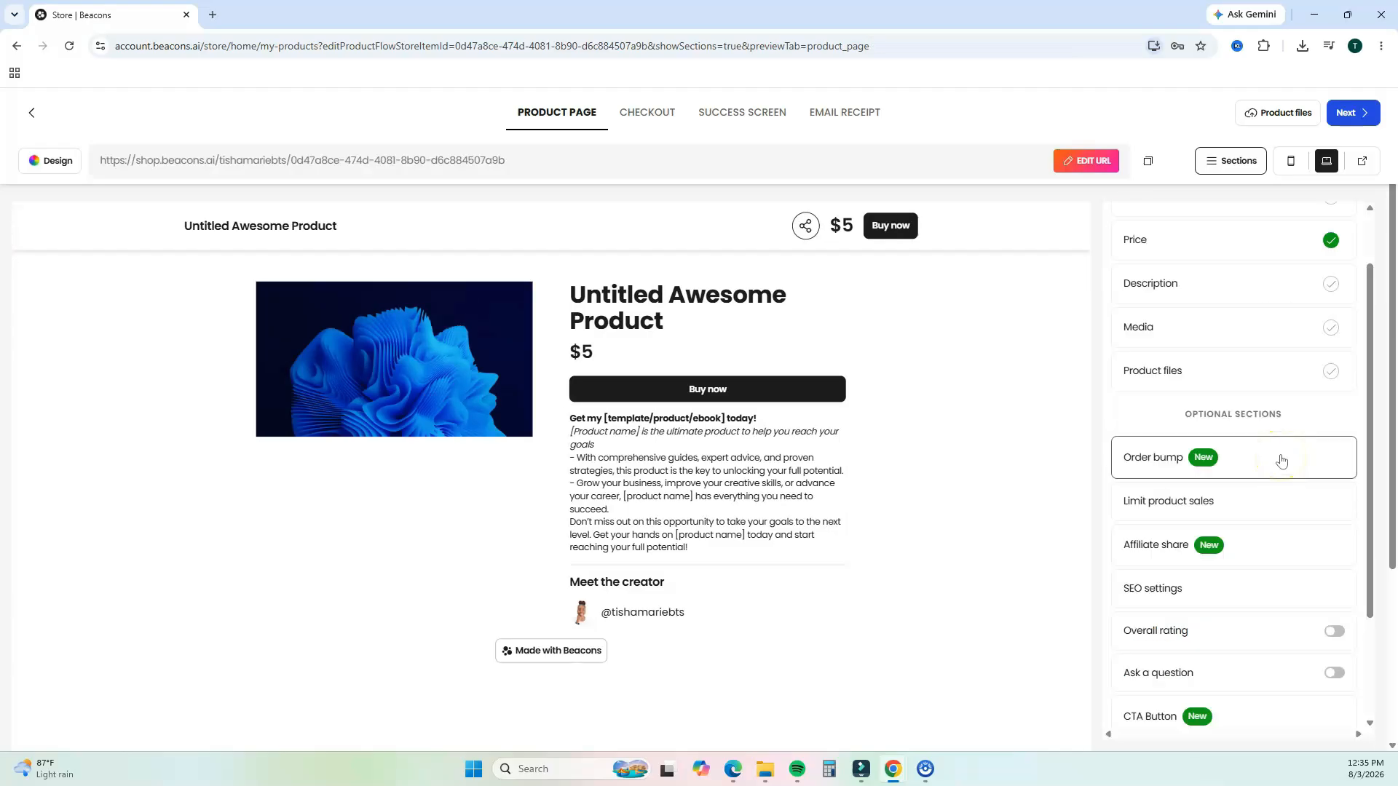
- View the product's Order bump settings and the options for supplying product files, without adding anything
{"action": "left_click", "coordinate": [1282, 461]}
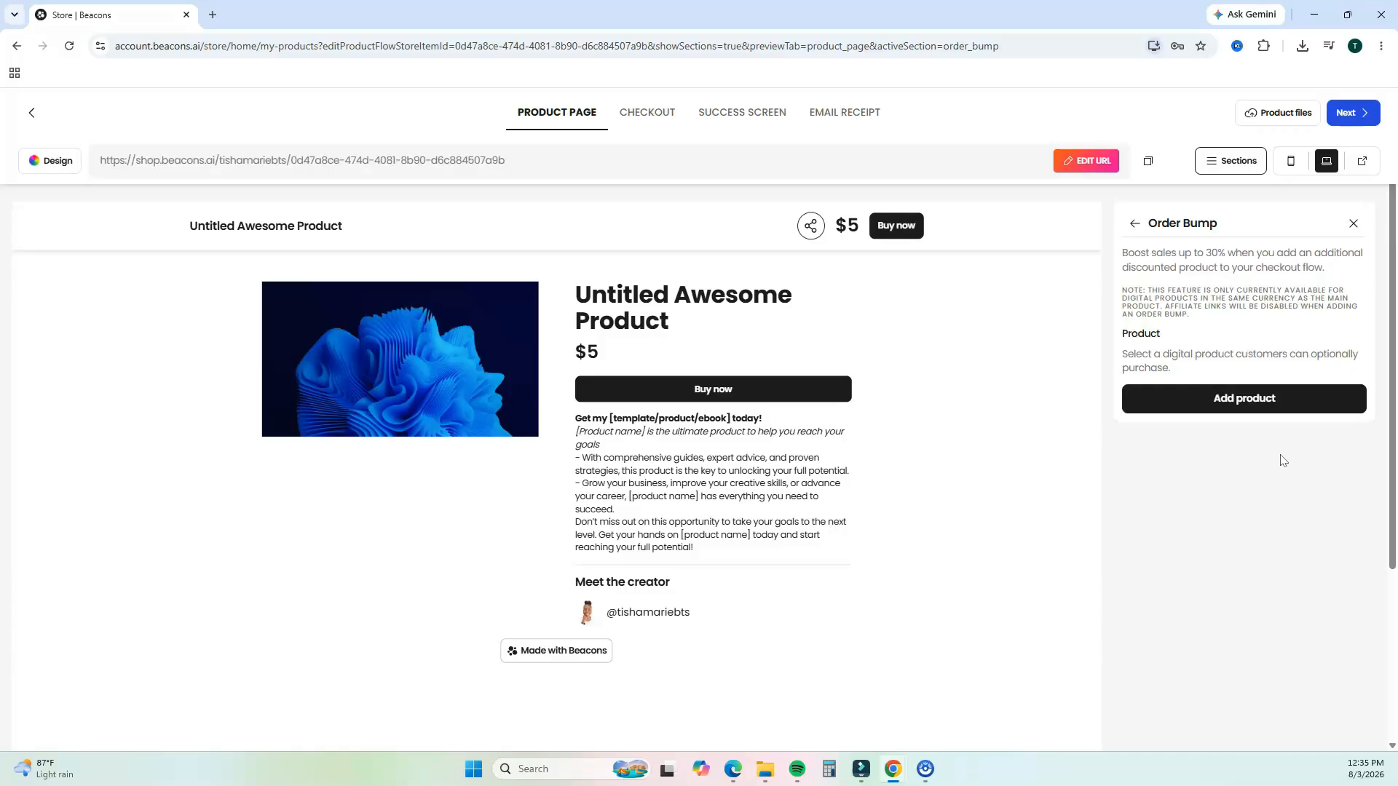
{"action": "left_click", "coordinate": [1168, 574]}
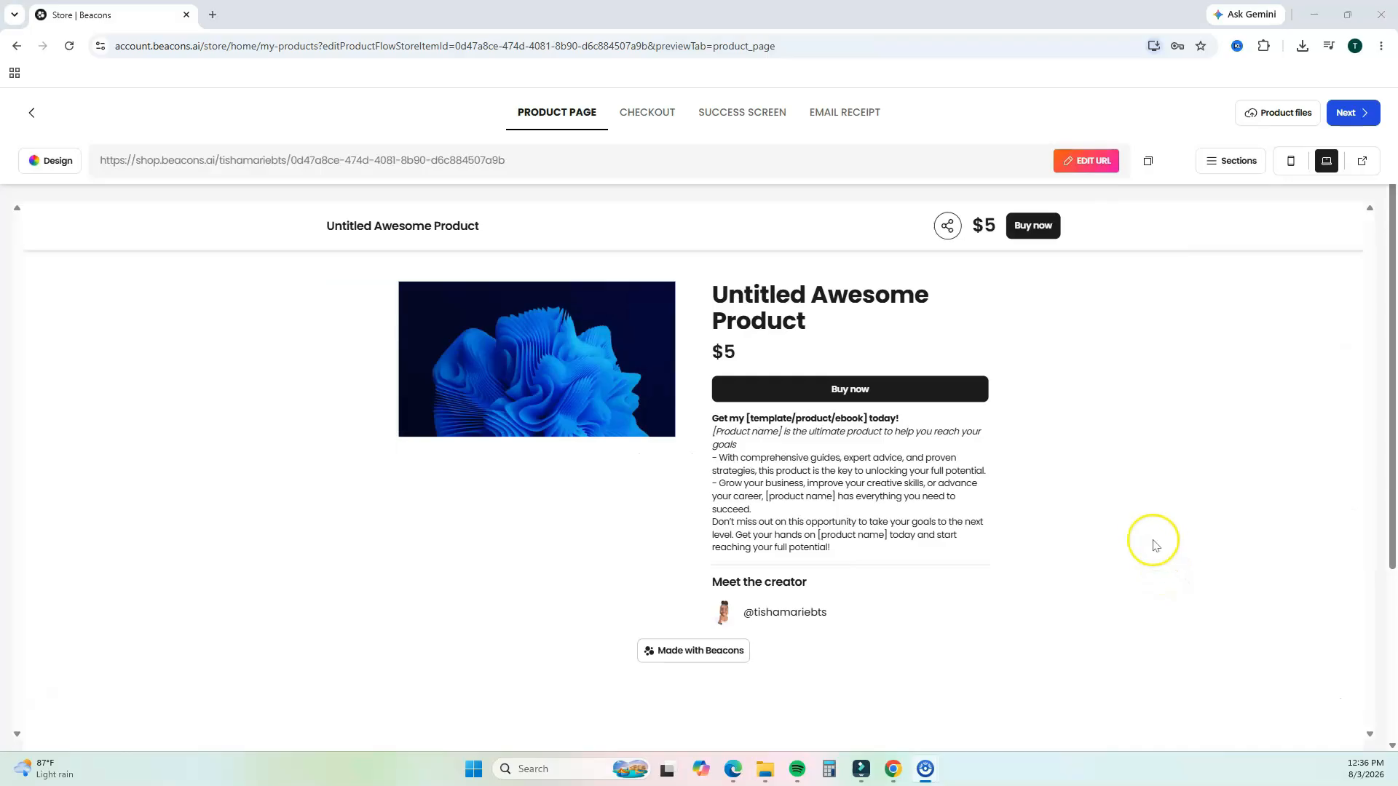
{"action": "left_click", "coordinate": [1261, 120]}
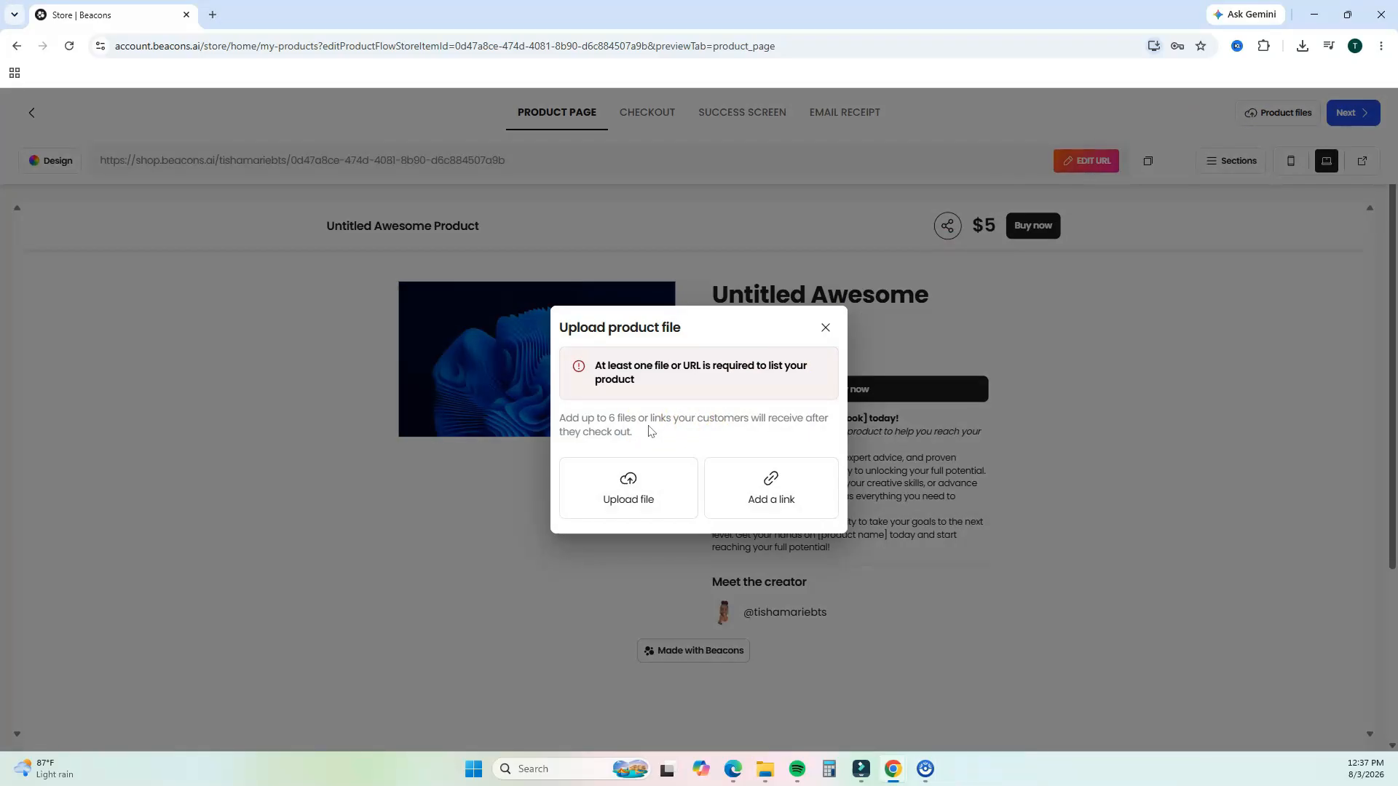
{"action": "left_click", "coordinate": [131, 694]}
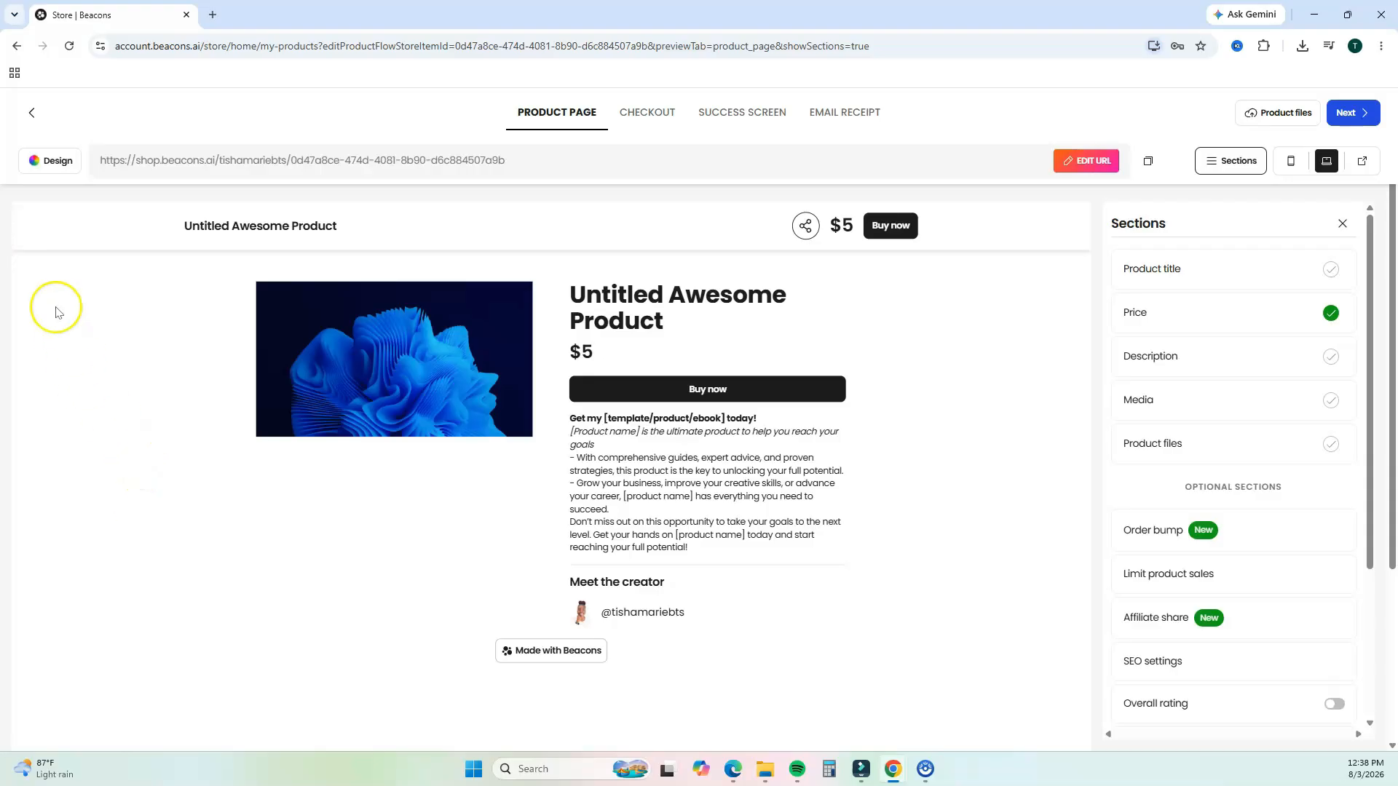
- Try the Landscape layout on the product page and apply the Dynamic layout
{"action": "left_click", "coordinate": [47, 172]}
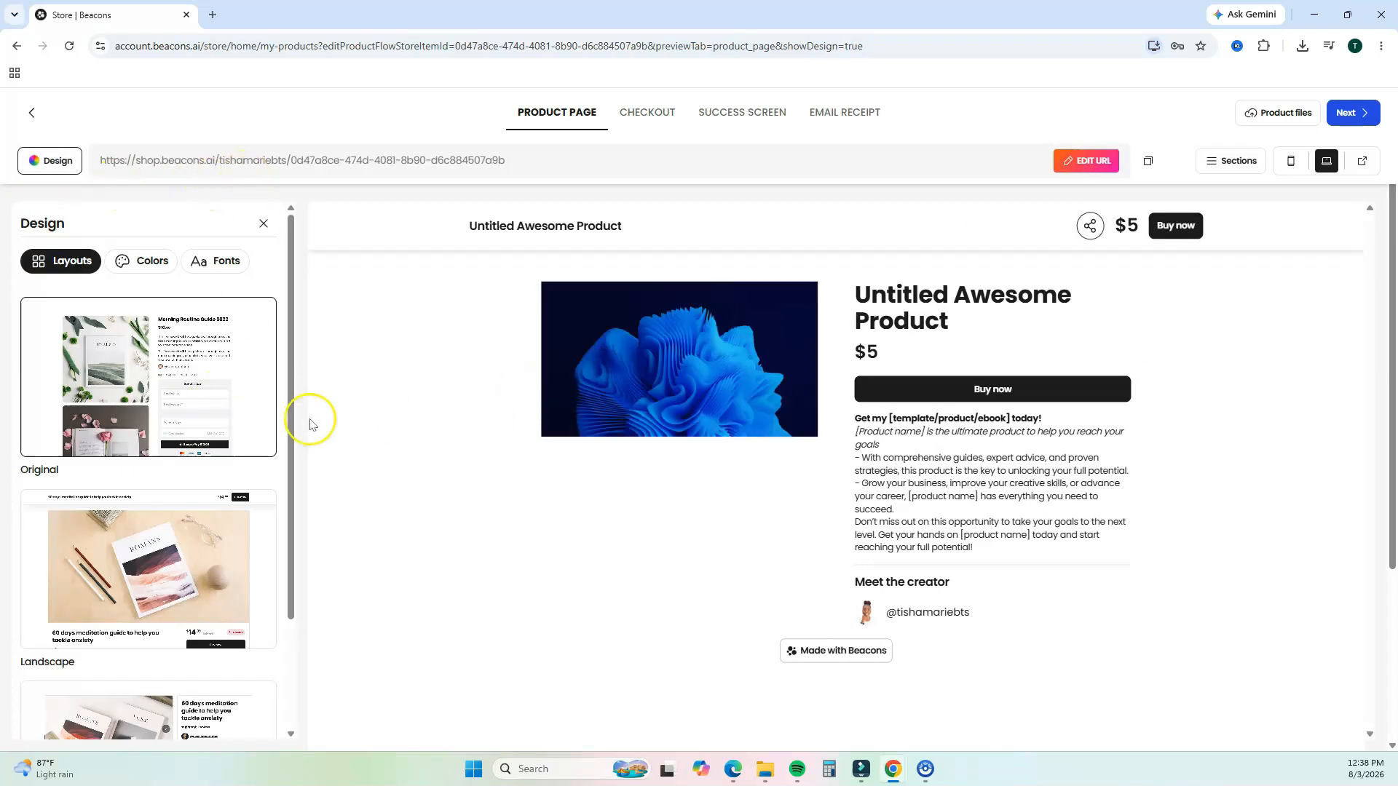
{"action": "left_click", "coordinate": [118, 573]}
{"action": "scroll", "coordinate": [148, 579], "scroll_direction": "down", "scroll_amount": 2}
{"action": "left_click", "coordinate": [148, 579]}
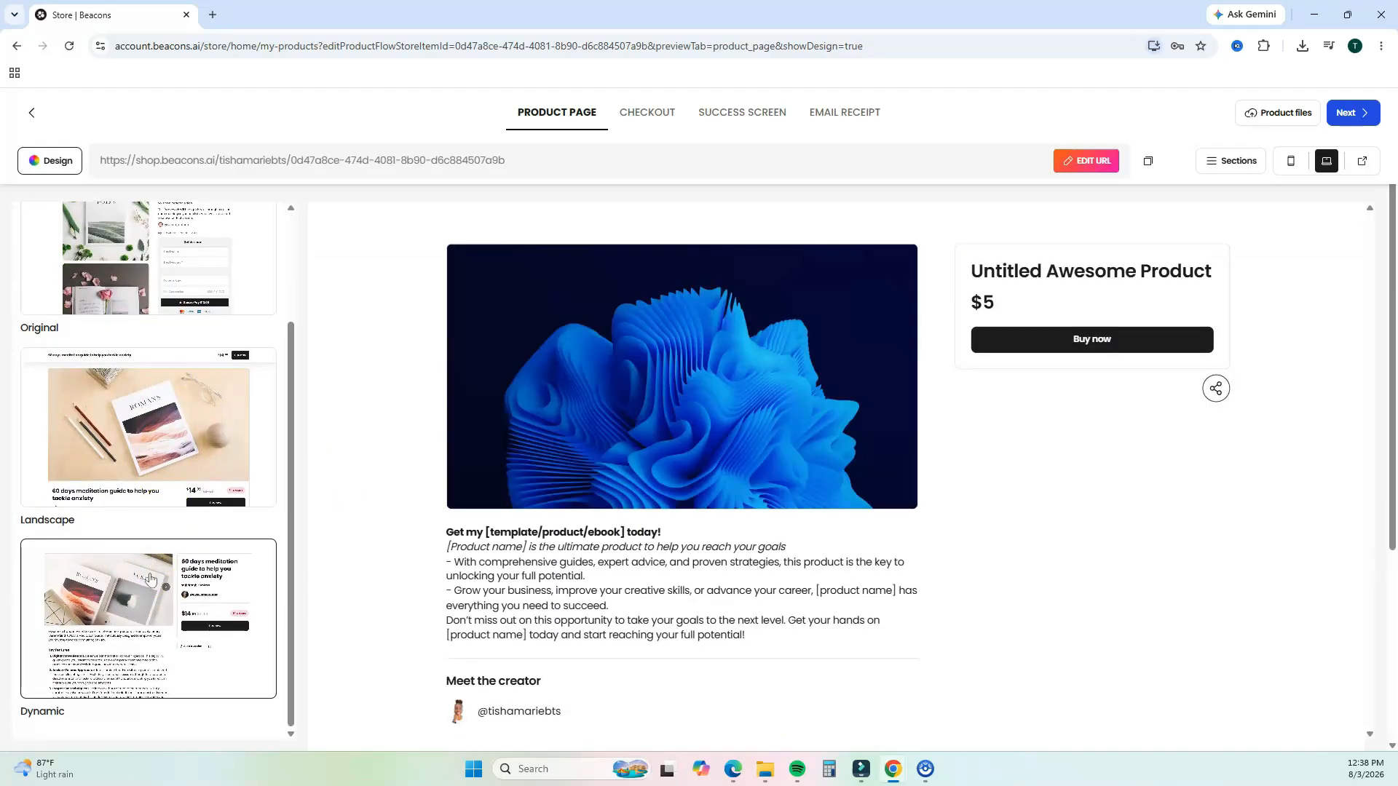
- Try the Sunny Pastel color palette, apply the Brand Kit palette to the product page, and open the font choices
{"action": "scroll", "coordinate": [145, 473], "scroll_direction": "up", "scroll_amount": 3}
{"action": "left_click", "coordinate": [140, 266]}
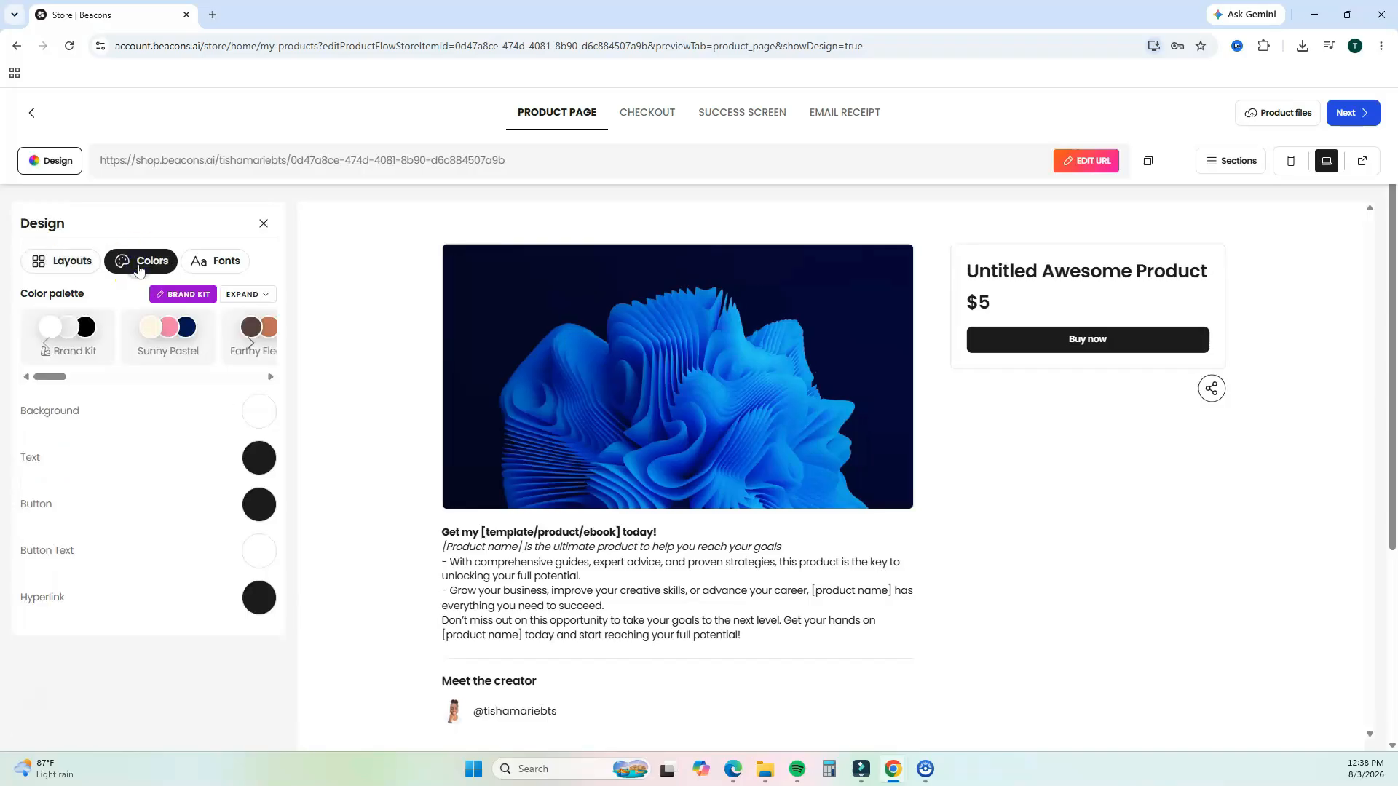
{"action": "left_click", "coordinate": [166, 332]}
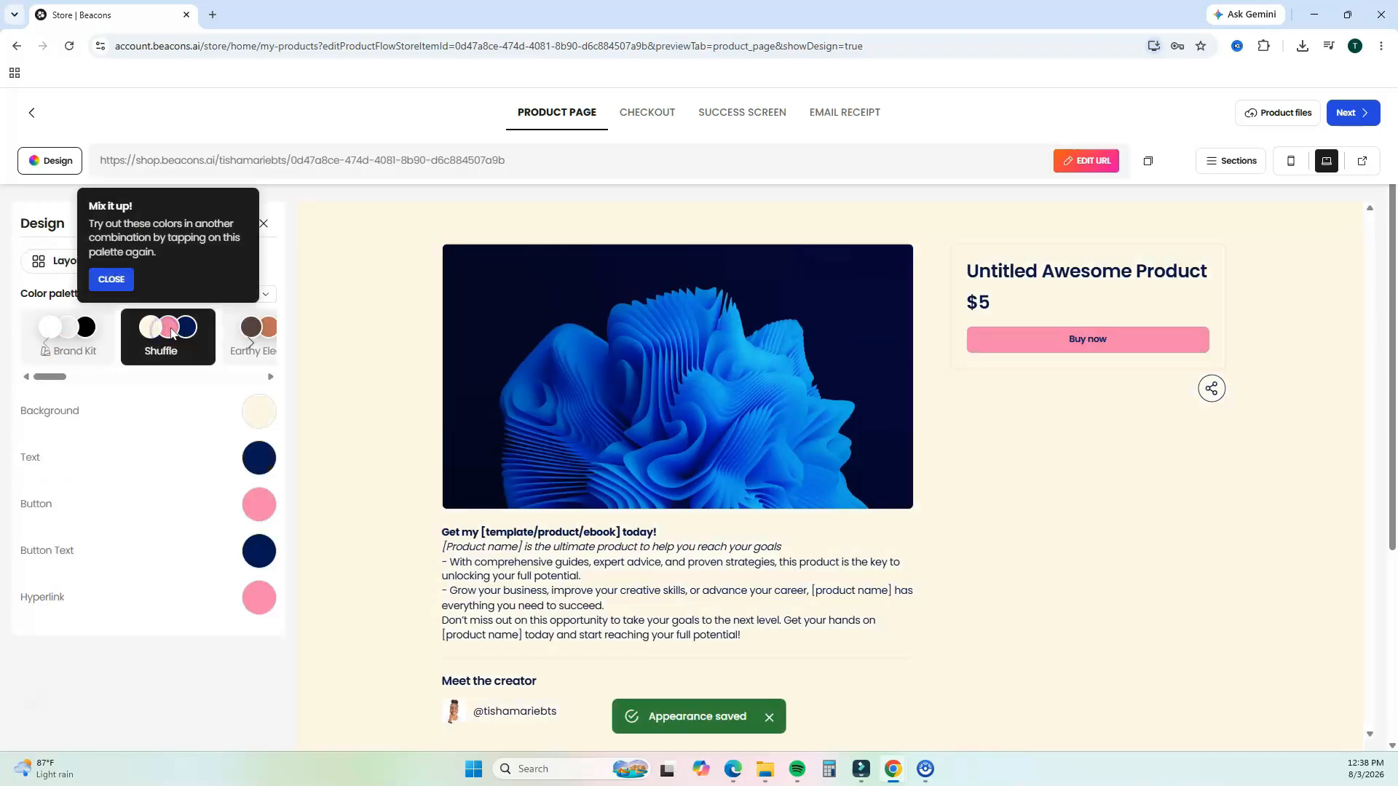
{"action": "left_click", "coordinate": [63, 334]}
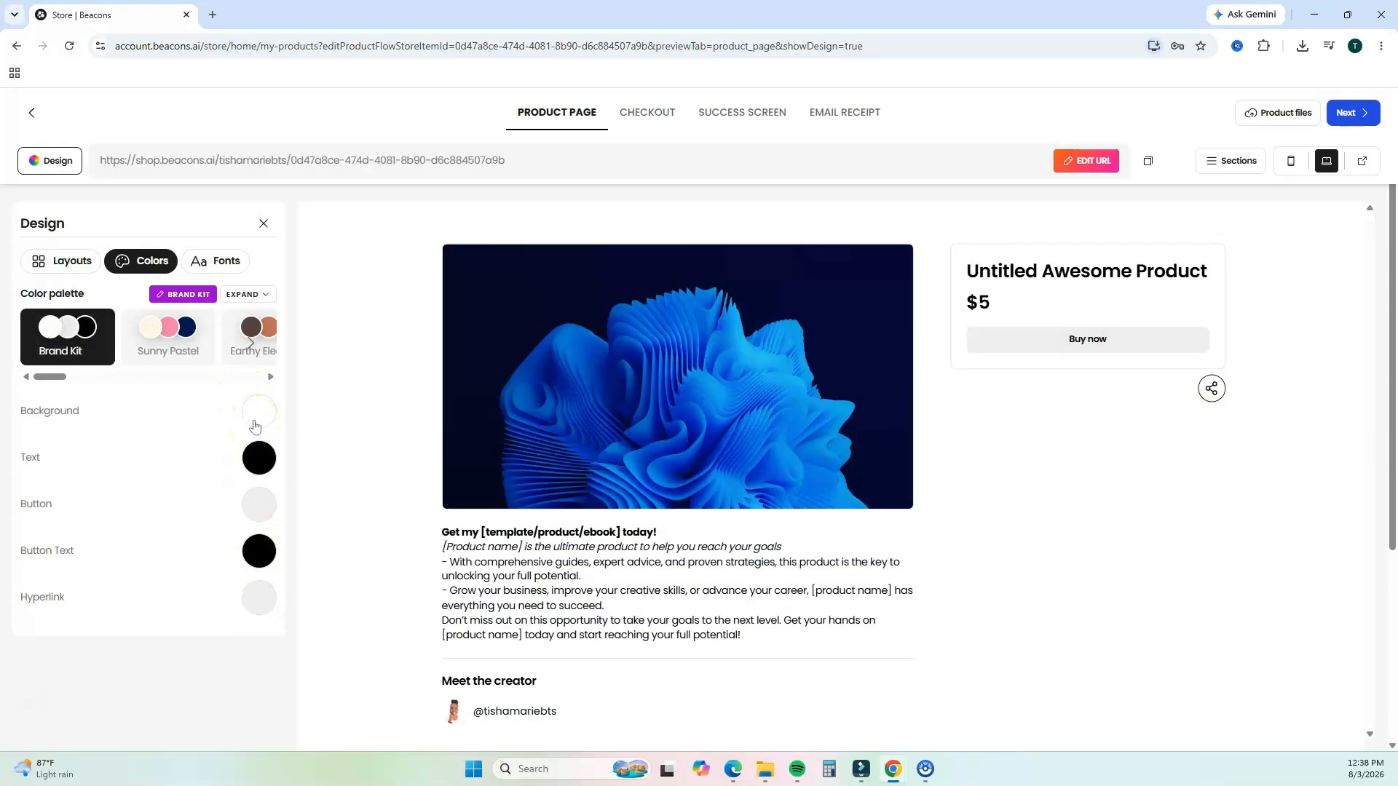
{"action": "left_click", "coordinate": [212, 262]}
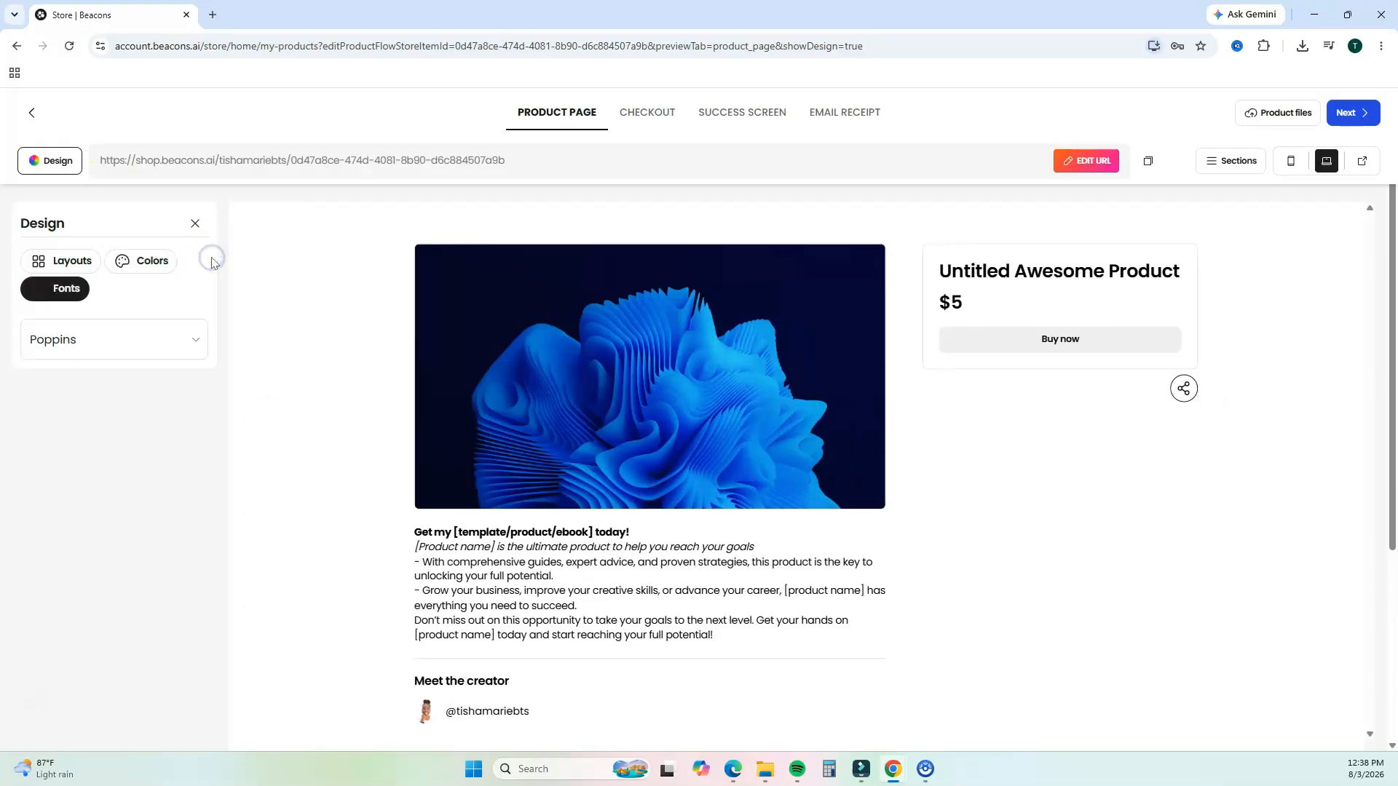
{"action": "left_click", "coordinate": [180, 339]}
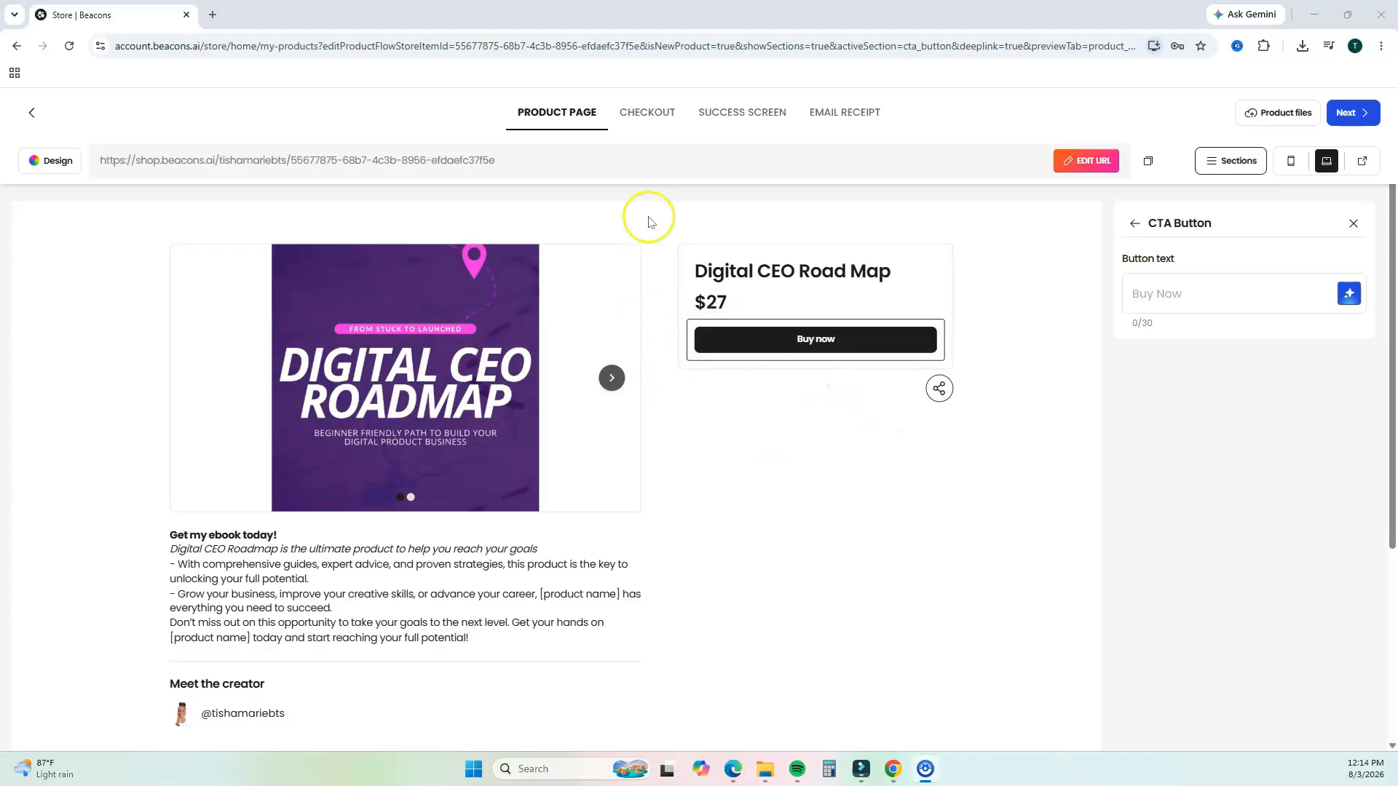
- Review the checkout, success screen and email receipt pages of the Digital CEO Road Map product
{"action": "left_click", "coordinate": [650, 117]}
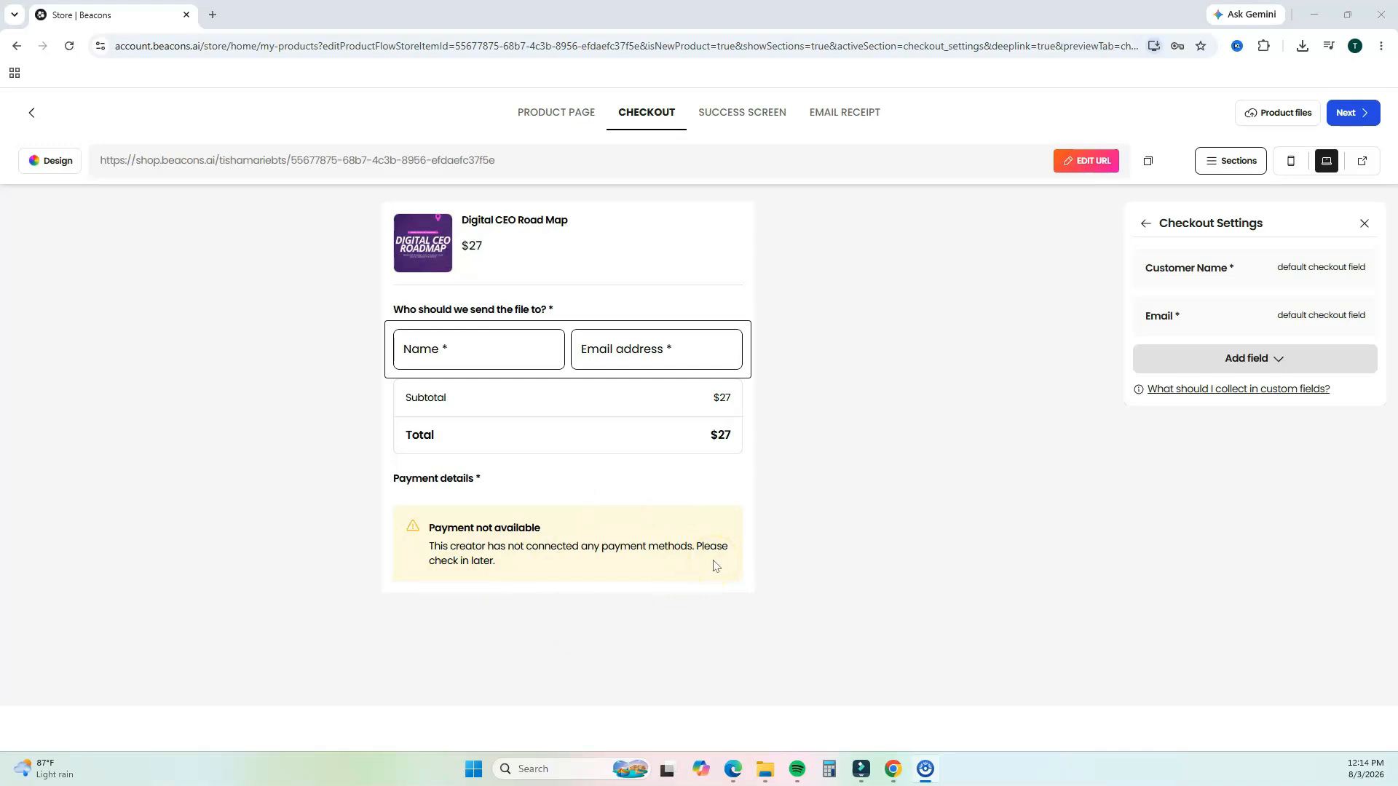
{"action": "left_click", "coordinate": [718, 117]}
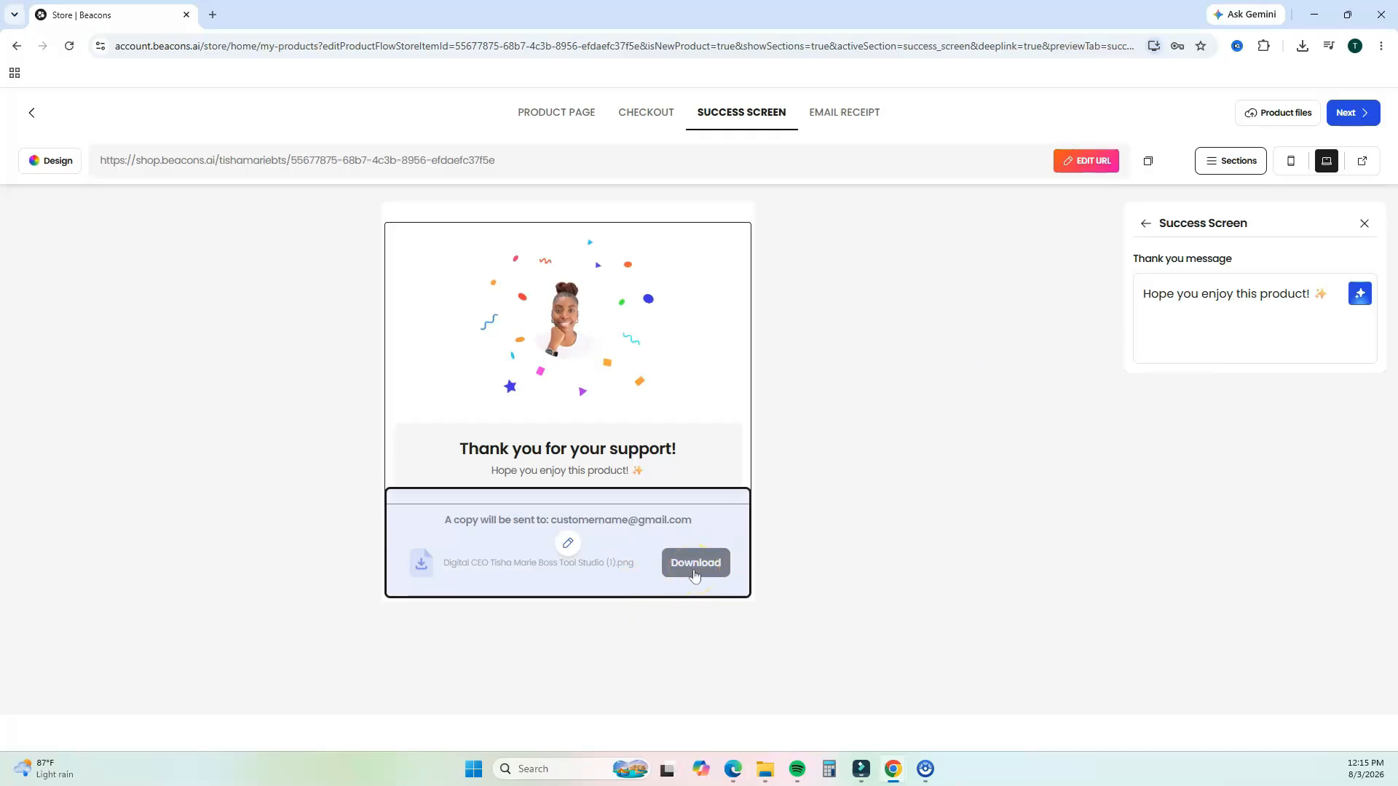
{"action": "left_click", "coordinate": [844, 113]}
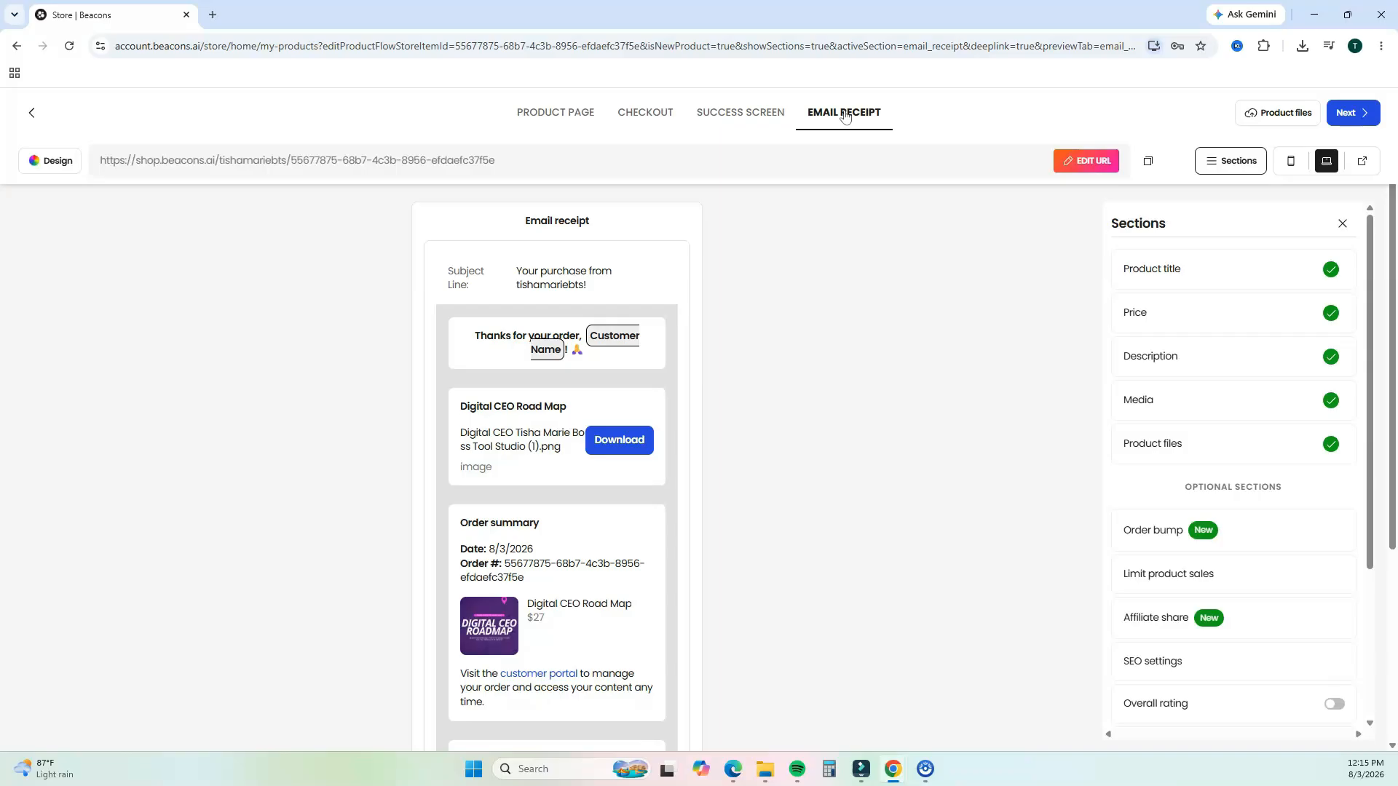
{"action": "scroll", "coordinate": [640, 577], "scroll_direction": "down", "scroll_amount": 1}
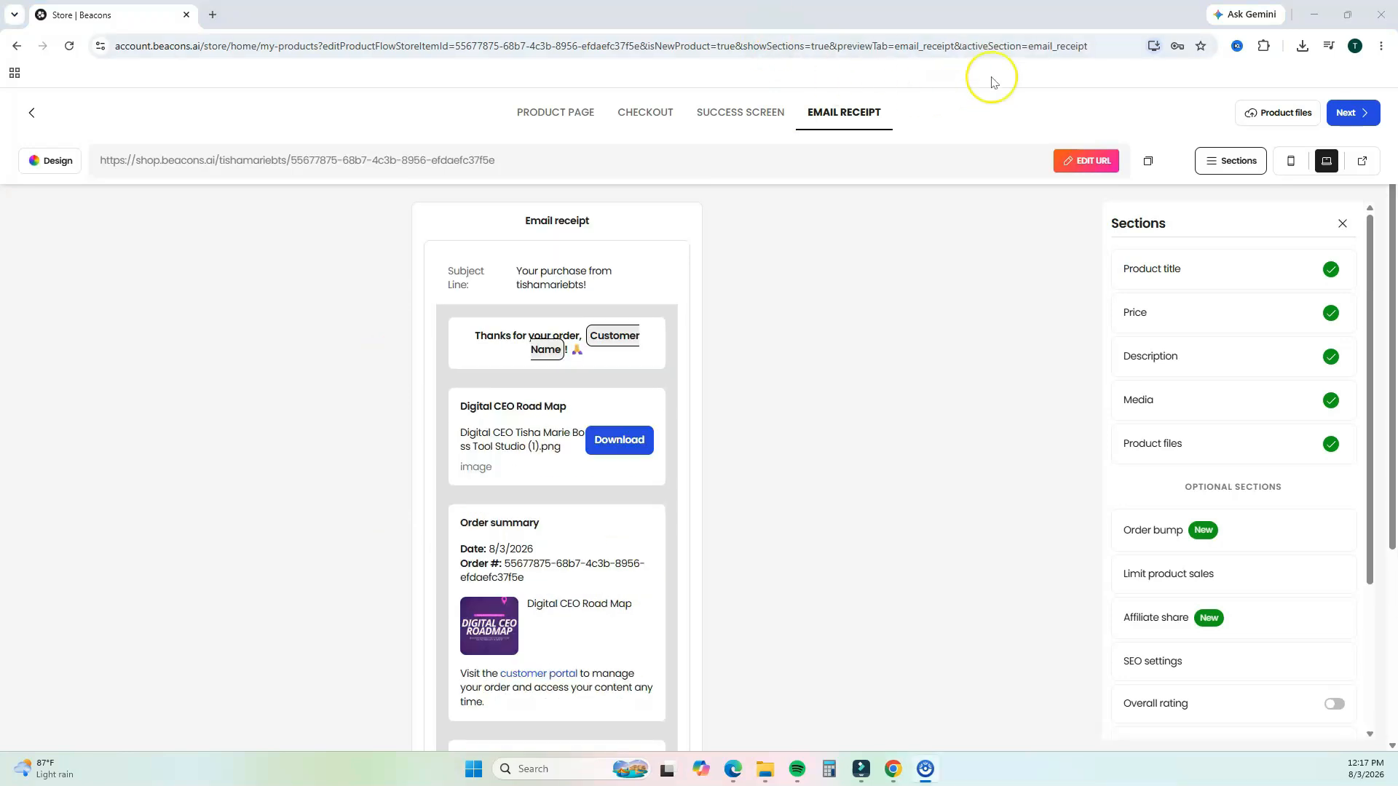
- List the Digital CEO Road Map product in the first Digital products block and view it on the Link in Bio
{"action": "left_click", "coordinate": [1332, 111]}
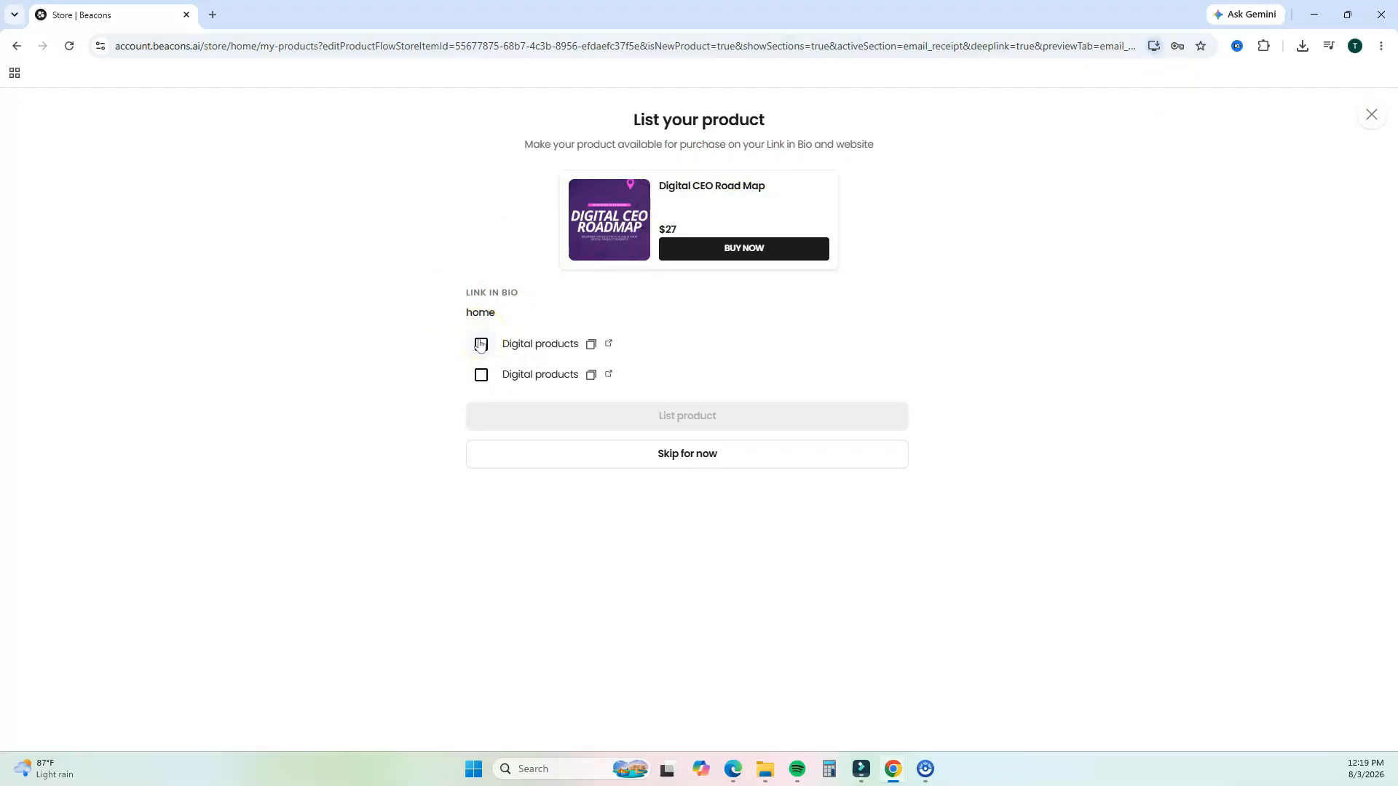
{"action": "left_click", "coordinate": [480, 344]}
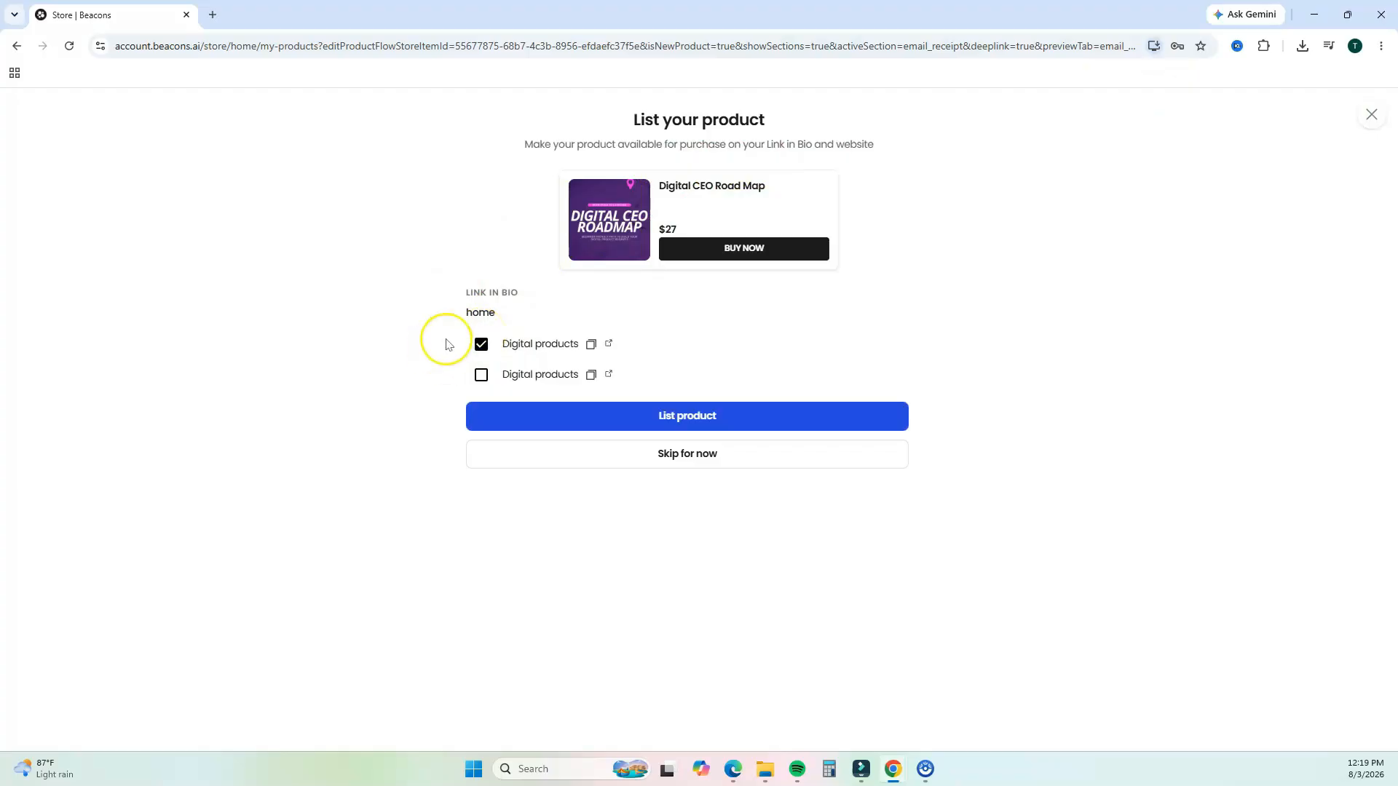
{"action": "left_click", "coordinate": [668, 417]}
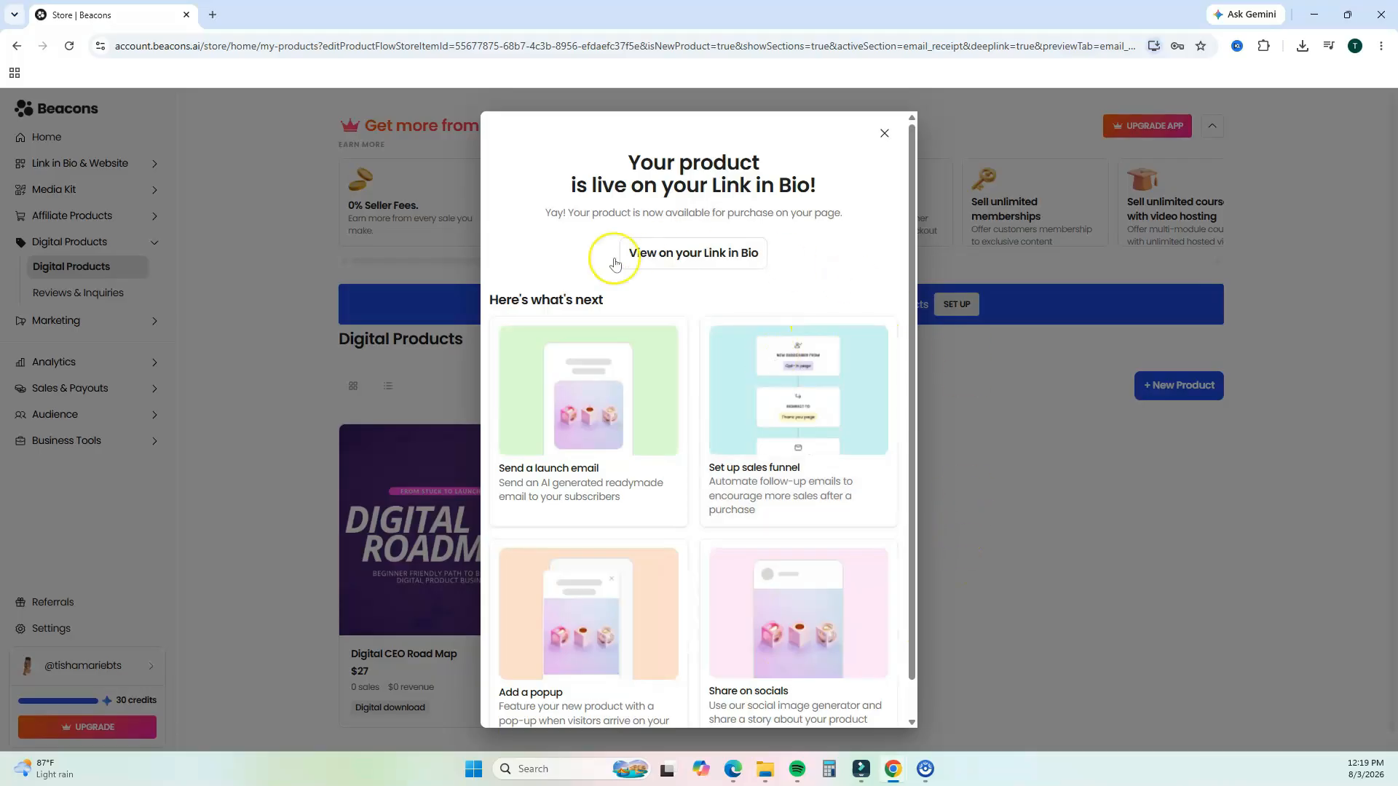
{"action": "left_click", "coordinate": [701, 255]}
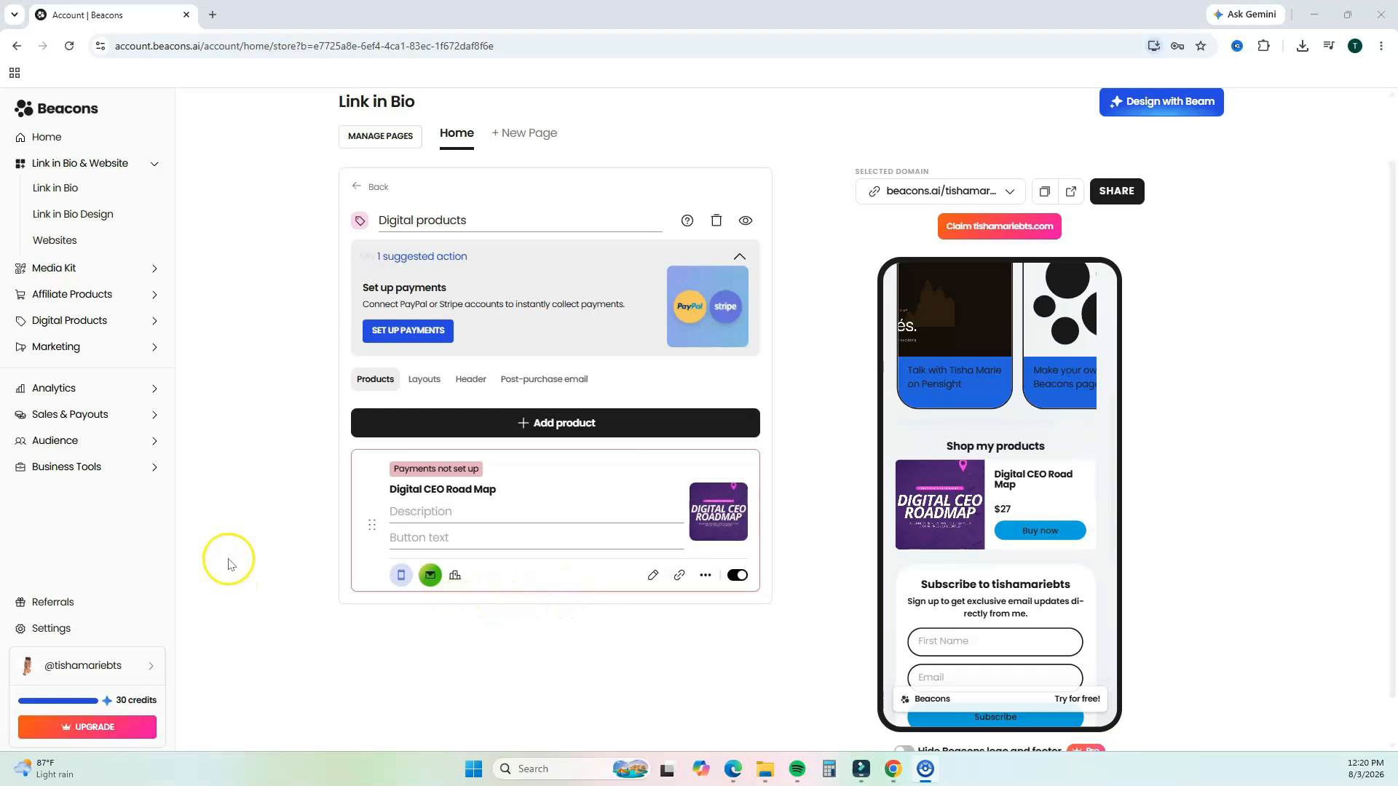
- Browse the Link in Bio Design theme categories and apply the first Vibrant theme
{"action": "left_click", "coordinate": [103, 214]}
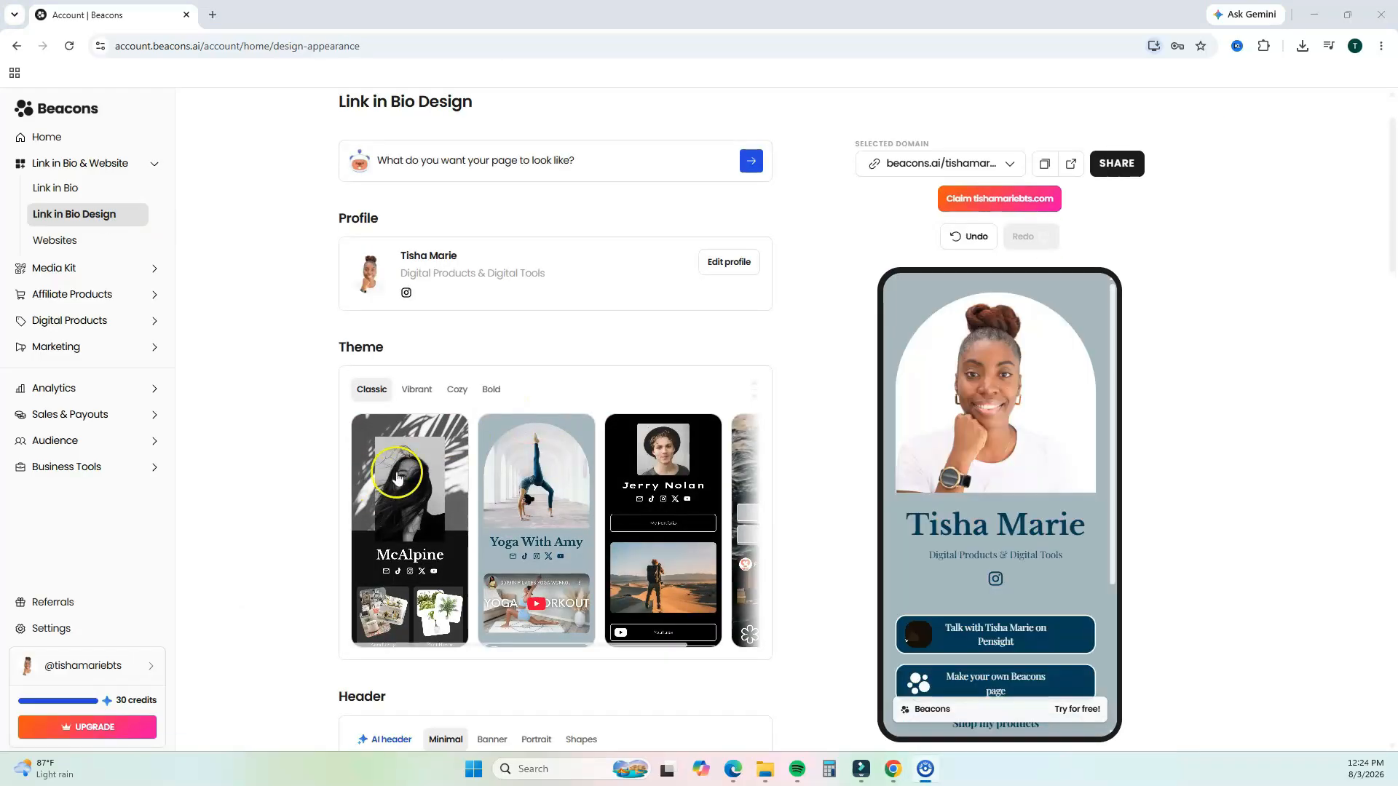
{"action": "left_click", "coordinate": [412, 389]}
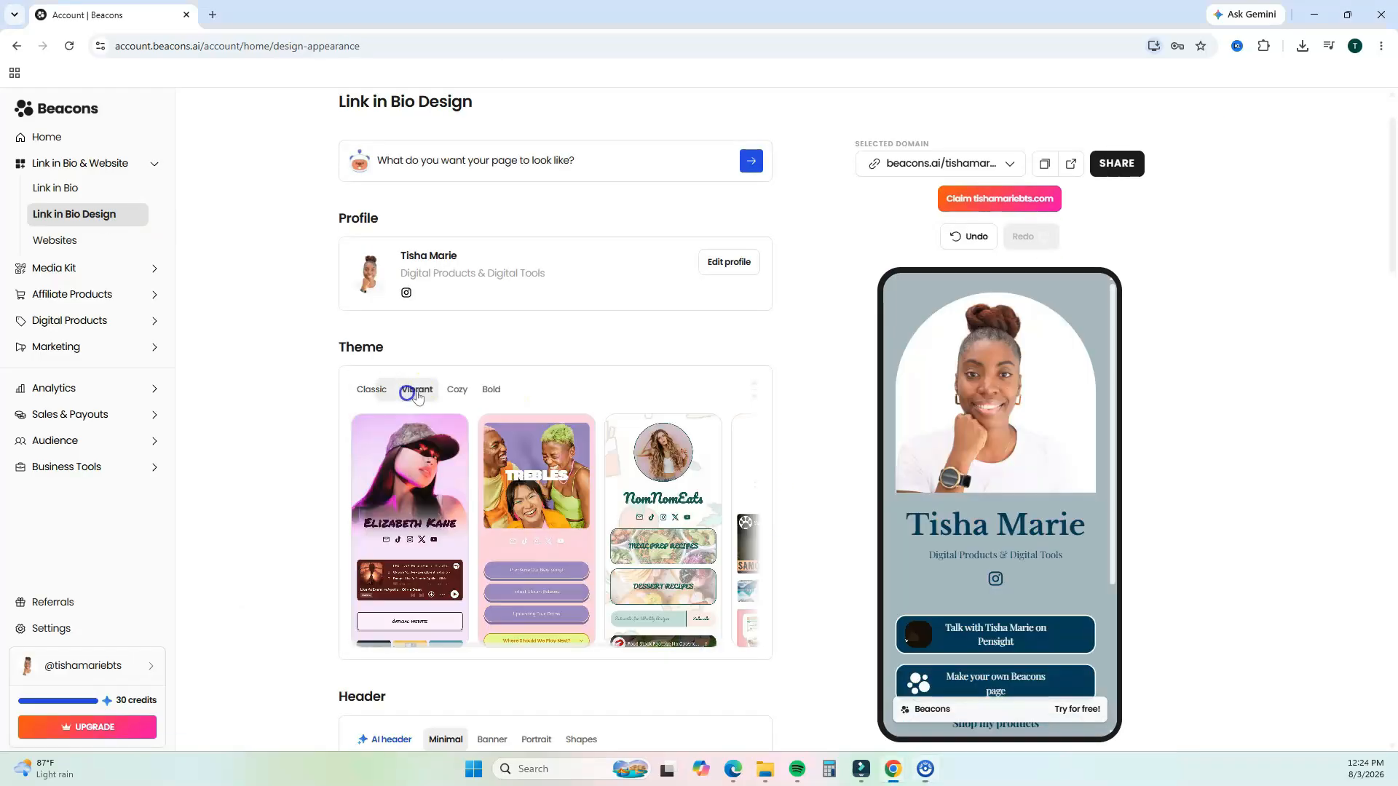
{"action": "left_click", "coordinate": [456, 389]}
{"action": "left_click", "coordinate": [490, 389]}
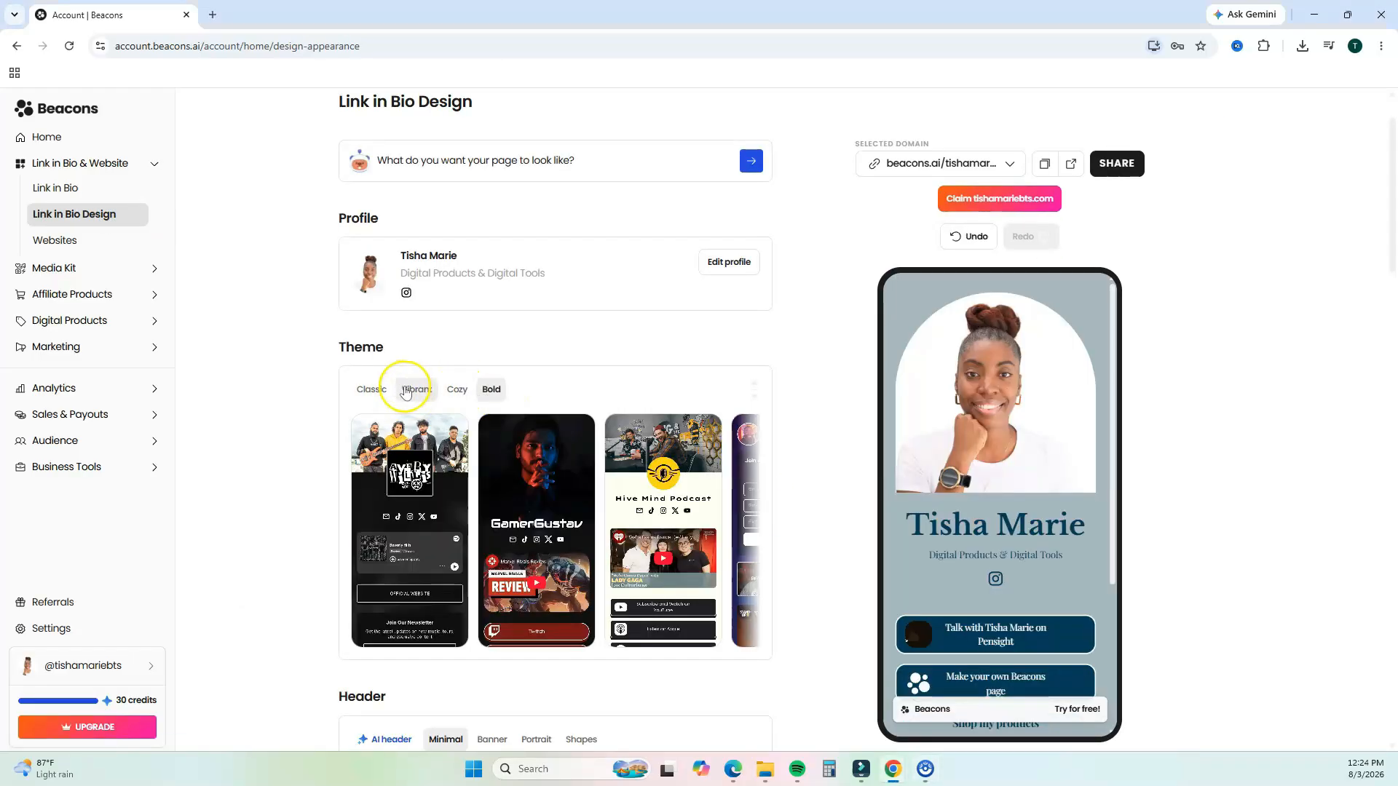
{"action": "left_click", "coordinate": [408, 389]}
{"action": "left_click", "coordinate": [420, 483]}
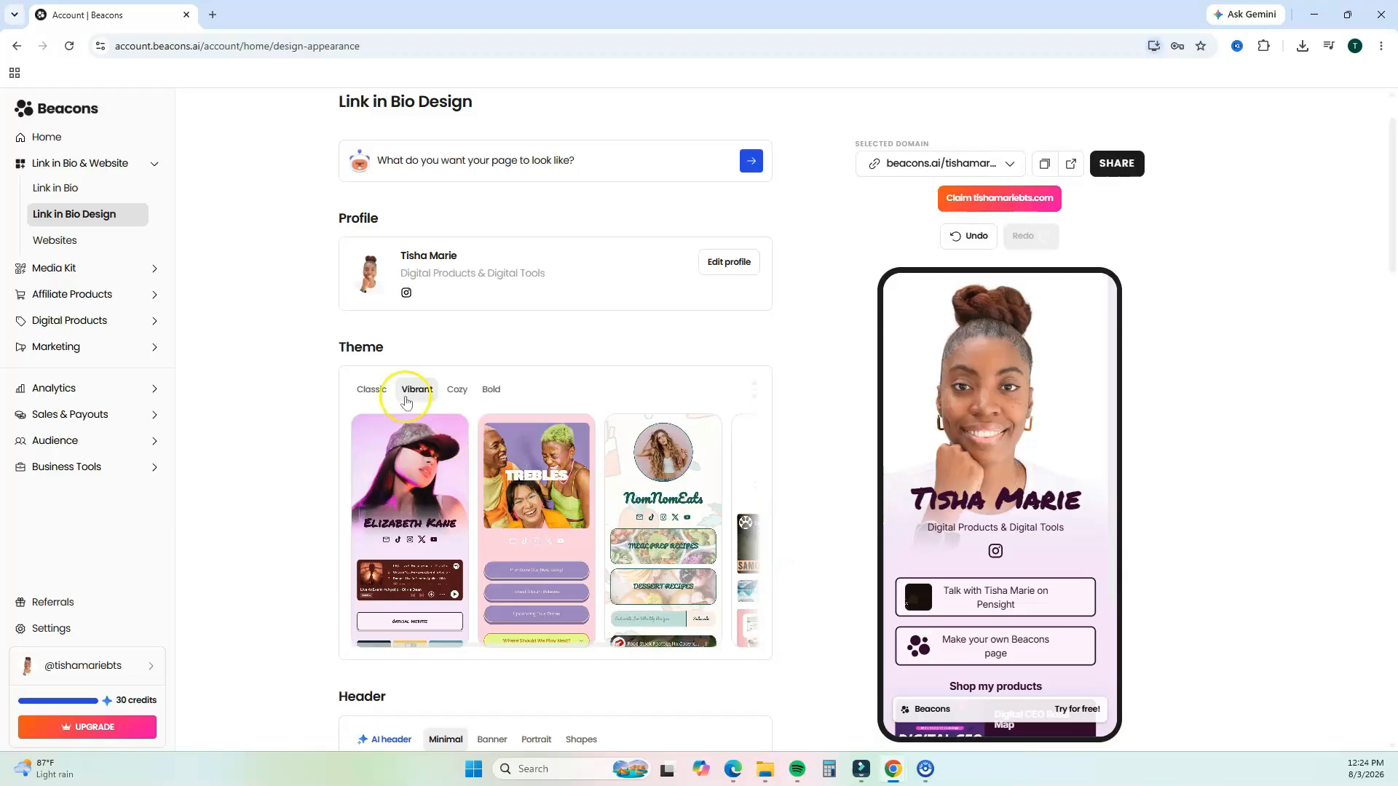
- Try the second Minimal header layout and the third Portrait header layout on the link-in-bio page, and open the Shapes headers
{"action": "scroll", "coordinate": [639, 472], "scroll_direction": "down", "scroll_amount": 3}
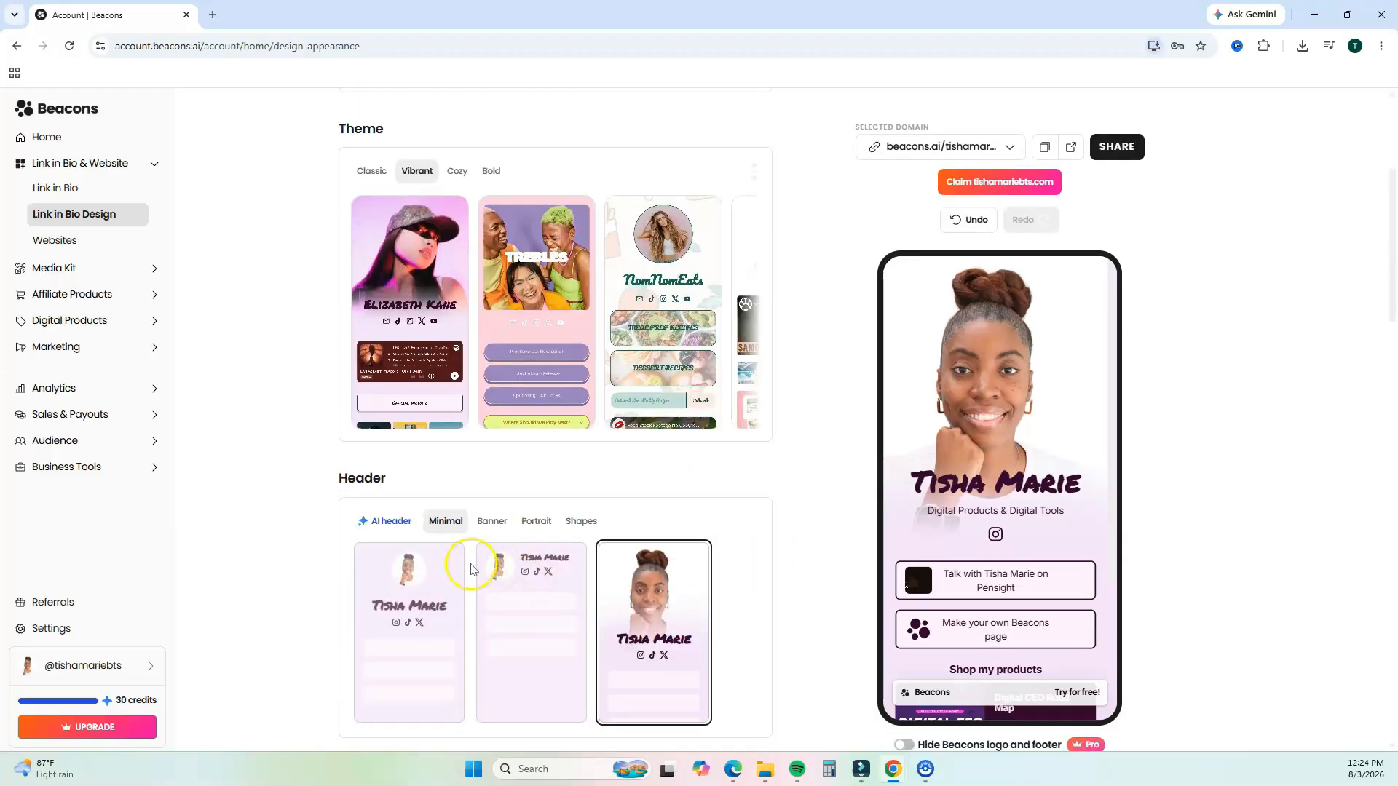
{"action": "left_click", "coordinate": [424, 576]}
{"action": "left_click", "coordinate": [492, 520]}
{"action": "left_click", "coordinate": [536, 521]}
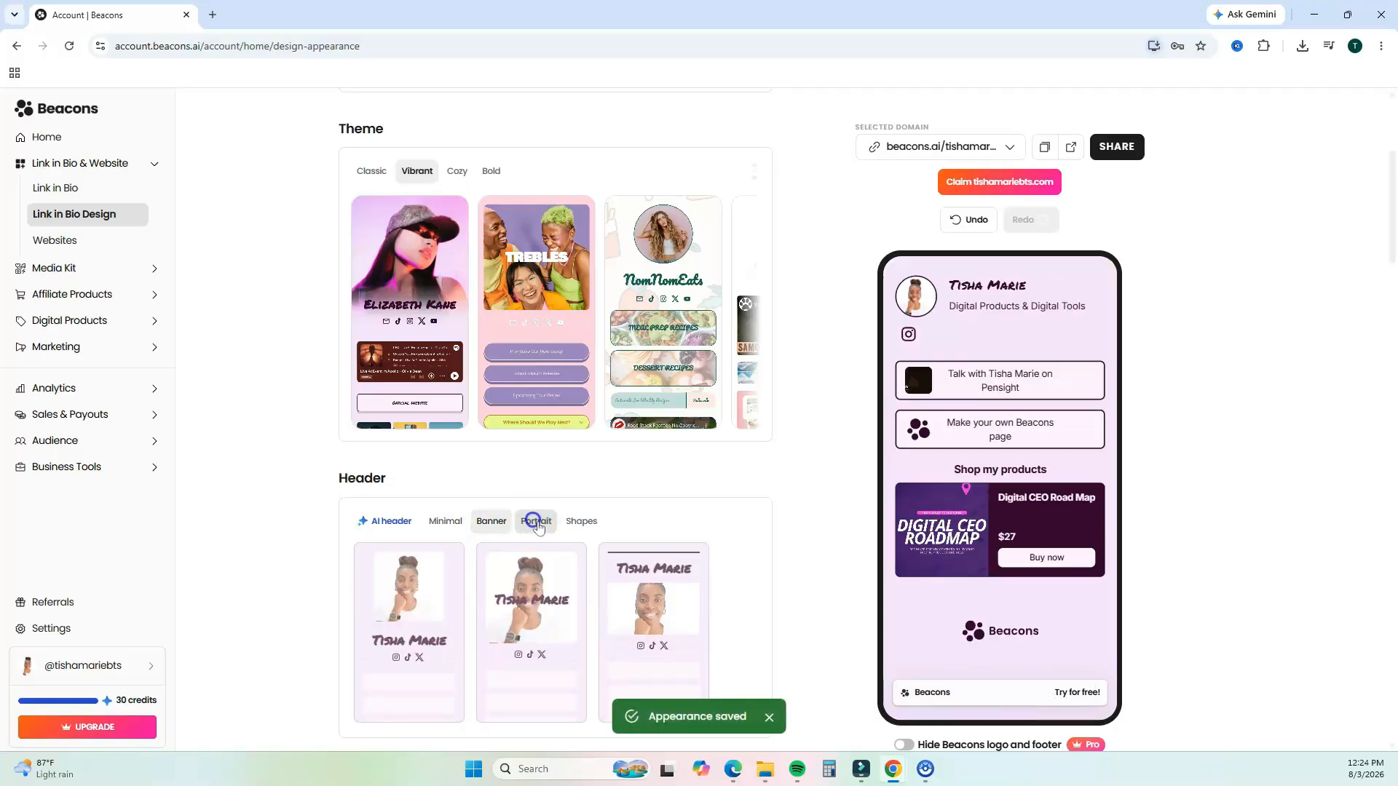
{"action": "left_click", "coordinate": [608, 590]}
{"action": "left_click", "coordinate": [580, 521]}
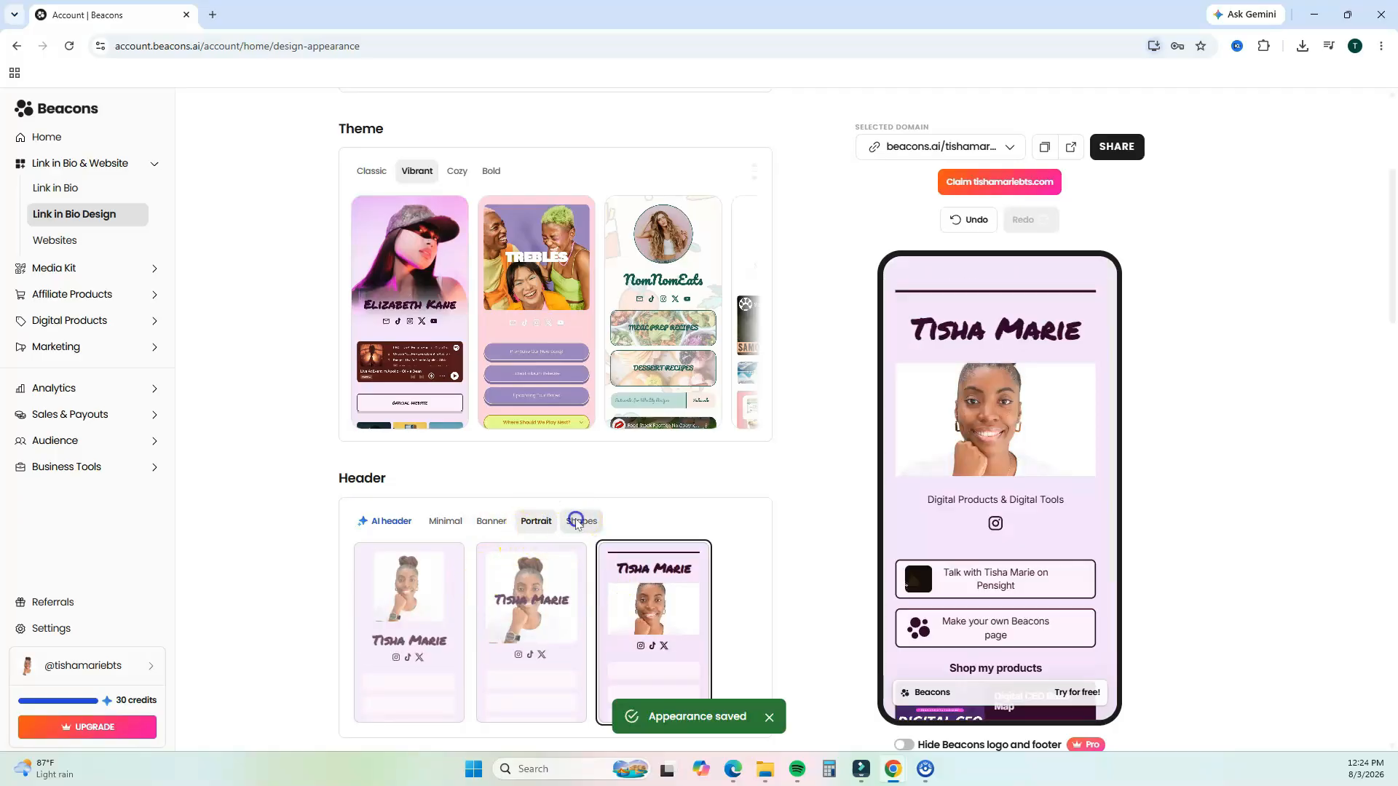
- Try the first two Banner header layouts and apply the third Minimal header with the large photo
{"action": "left_click", "coordinate": [474, 534]}
{"action": "left_click", "coordinate": [400, 616]}
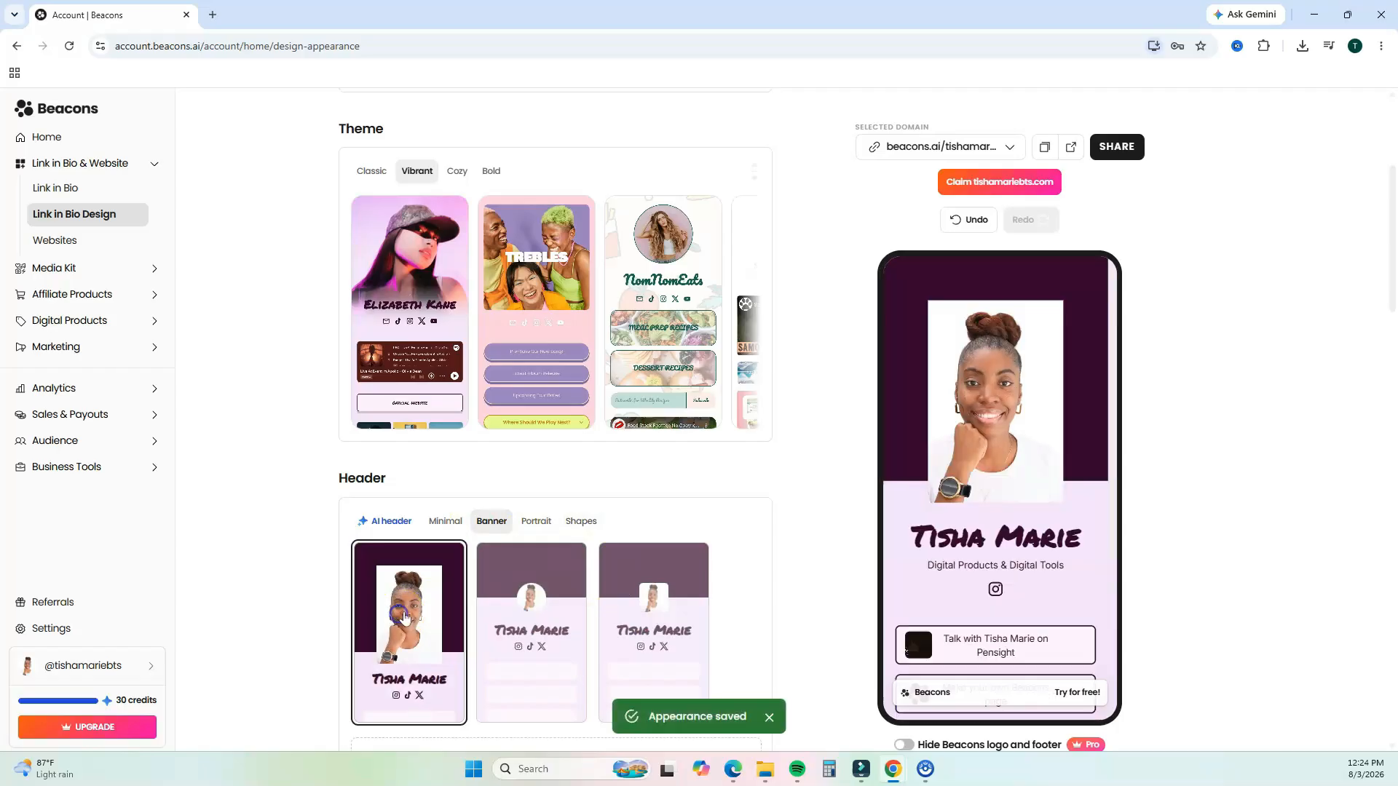
{"action": "left_click", "coordinate": [515, 595]}
{"action": "left_click", "coordinate": [445, 520]}
{"action": "left_click", "coordinate": [606, 595]}
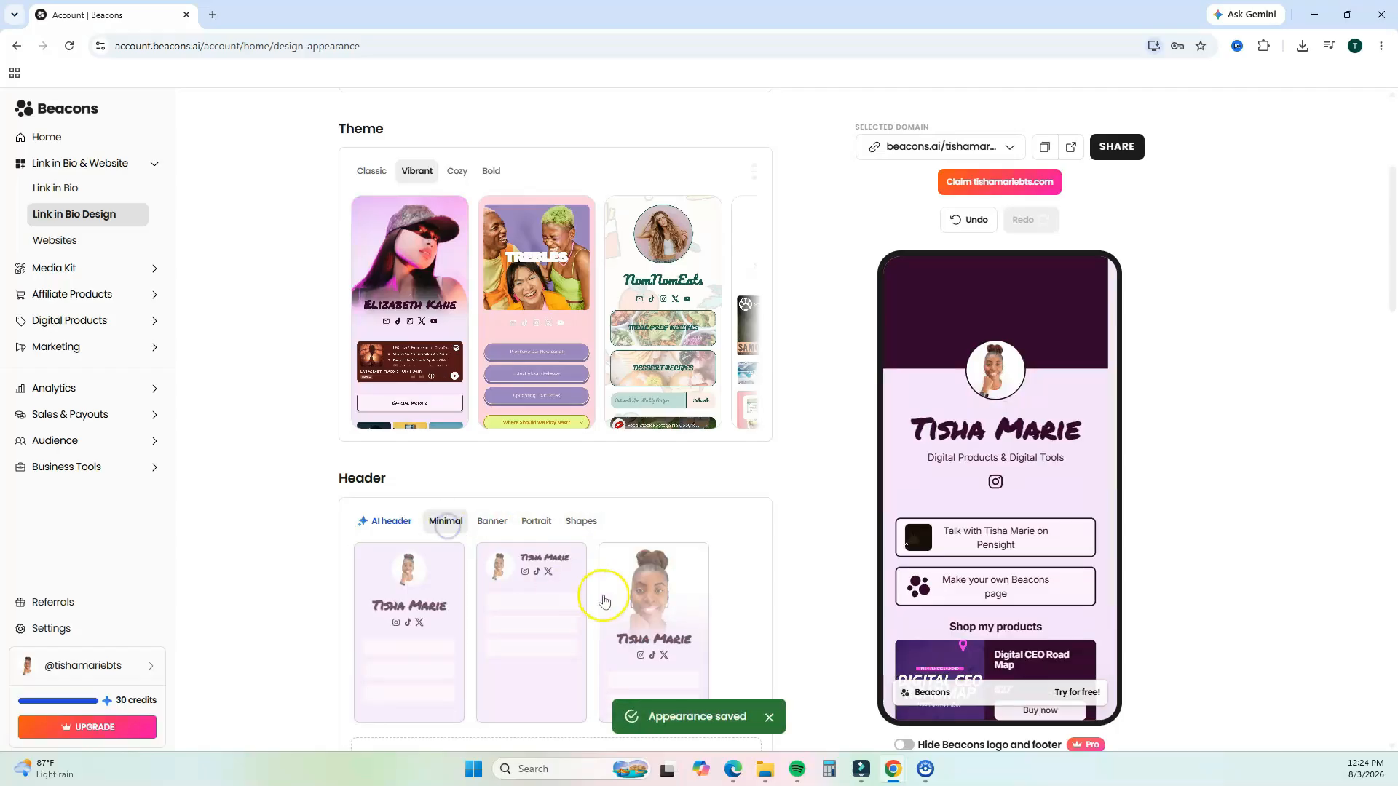
- Review the background and custom color options, and open the color picker for the Page background
{"action": "scroll", "coordinate": [462, 453], "scroll_direction": "down", "scroll_amount": 7}
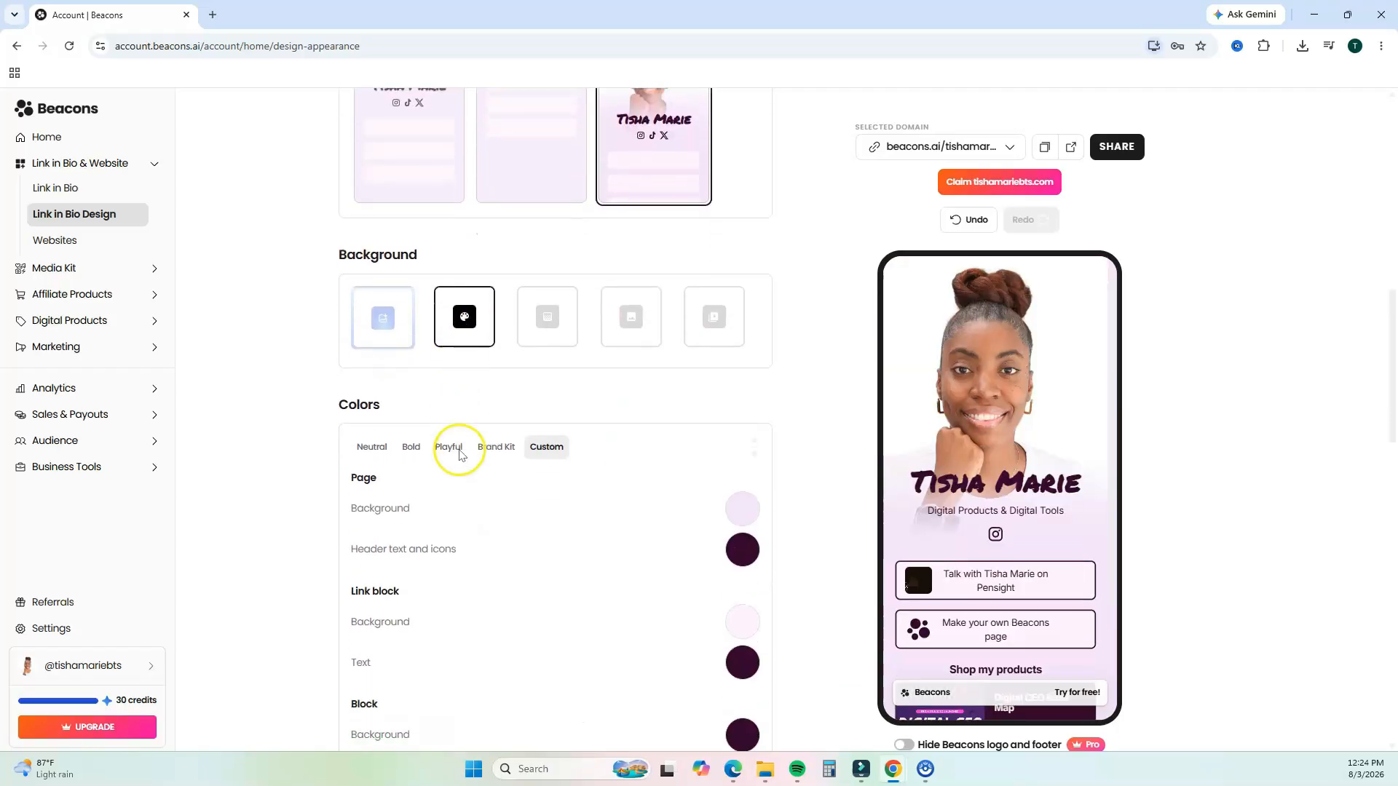
{"action": "scroll", "coordinate": [687, 370], "scroll_direction": "down", "scroll_amount": 1}
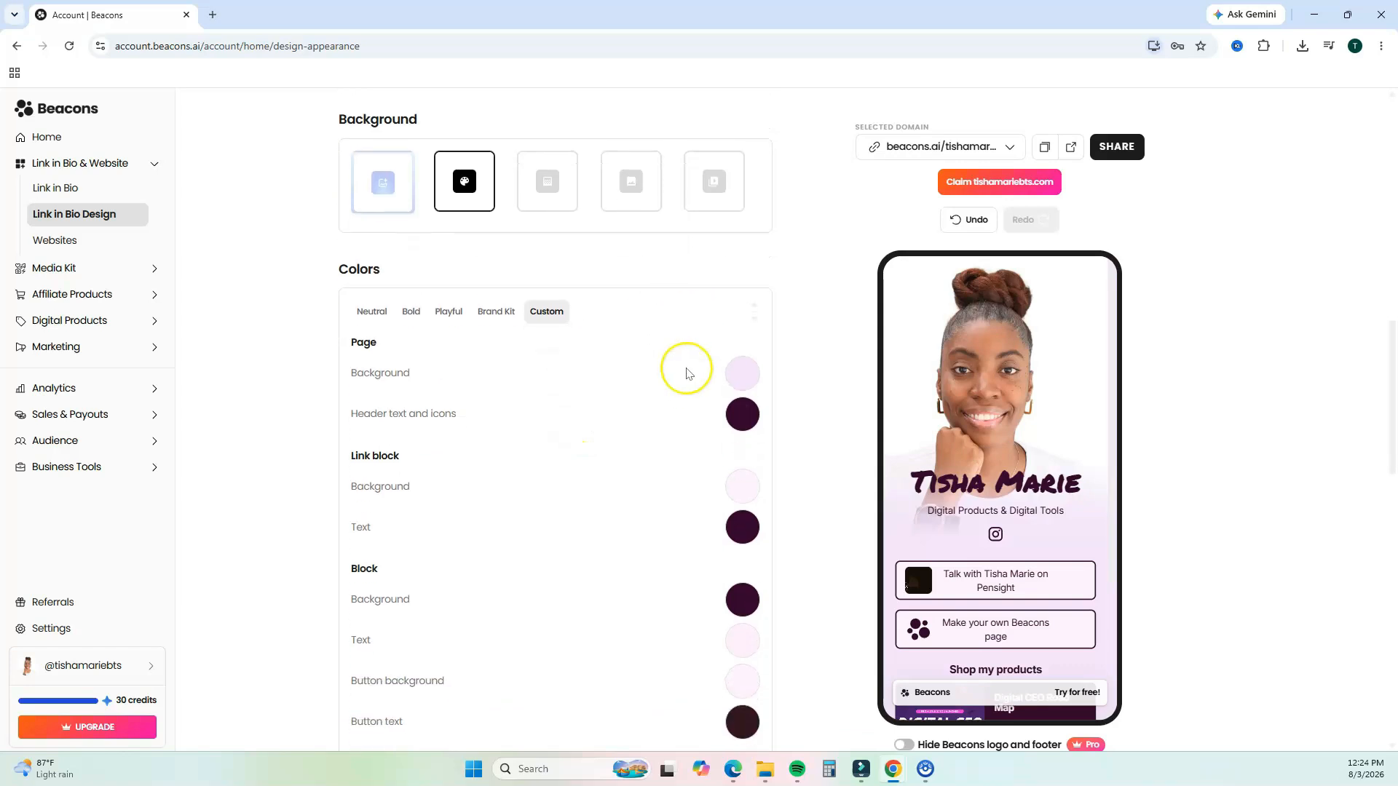
{"action": "scroll", "coordinate": [686, 373], "scroll_direction": "down", "scroll_amount": 1}
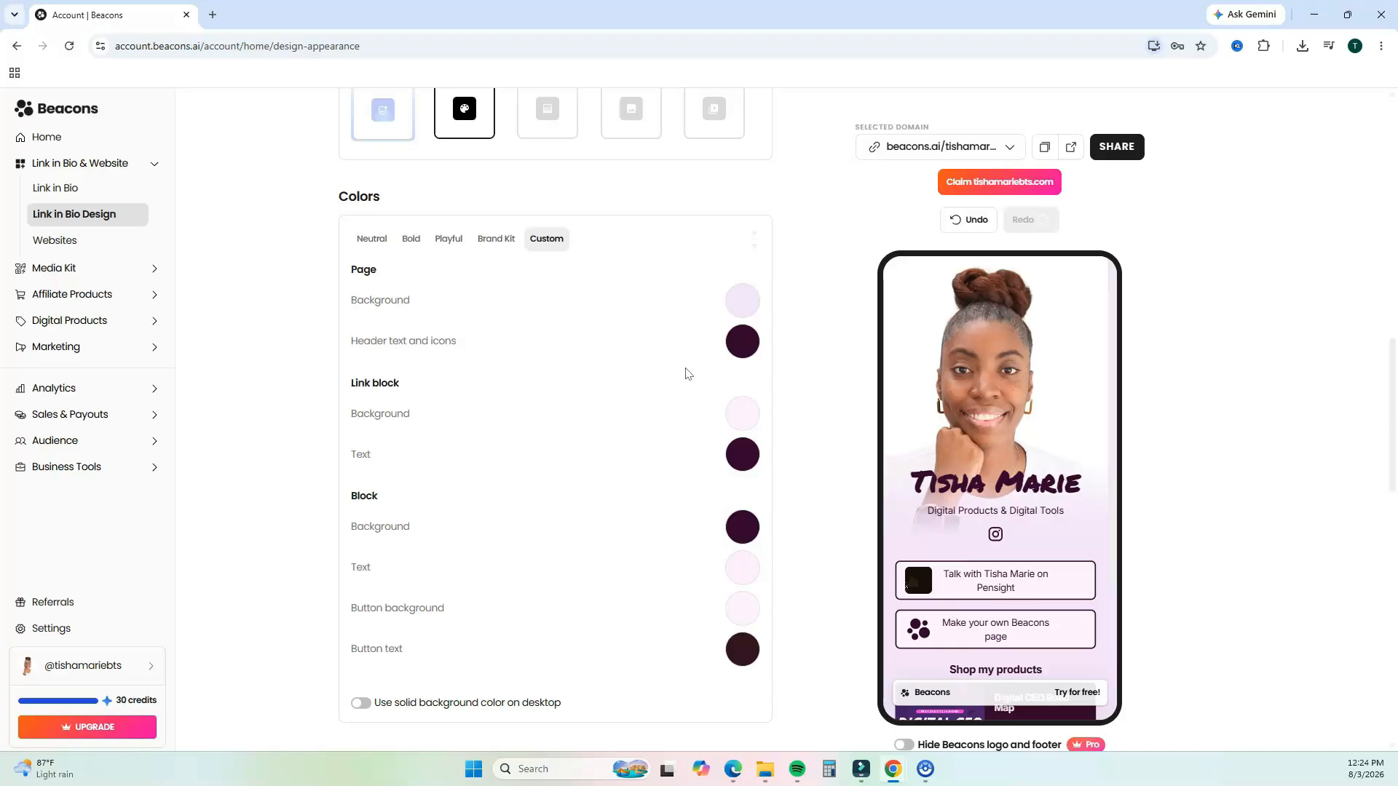
{"action": "left_click", "coordinate": [742, 300]}
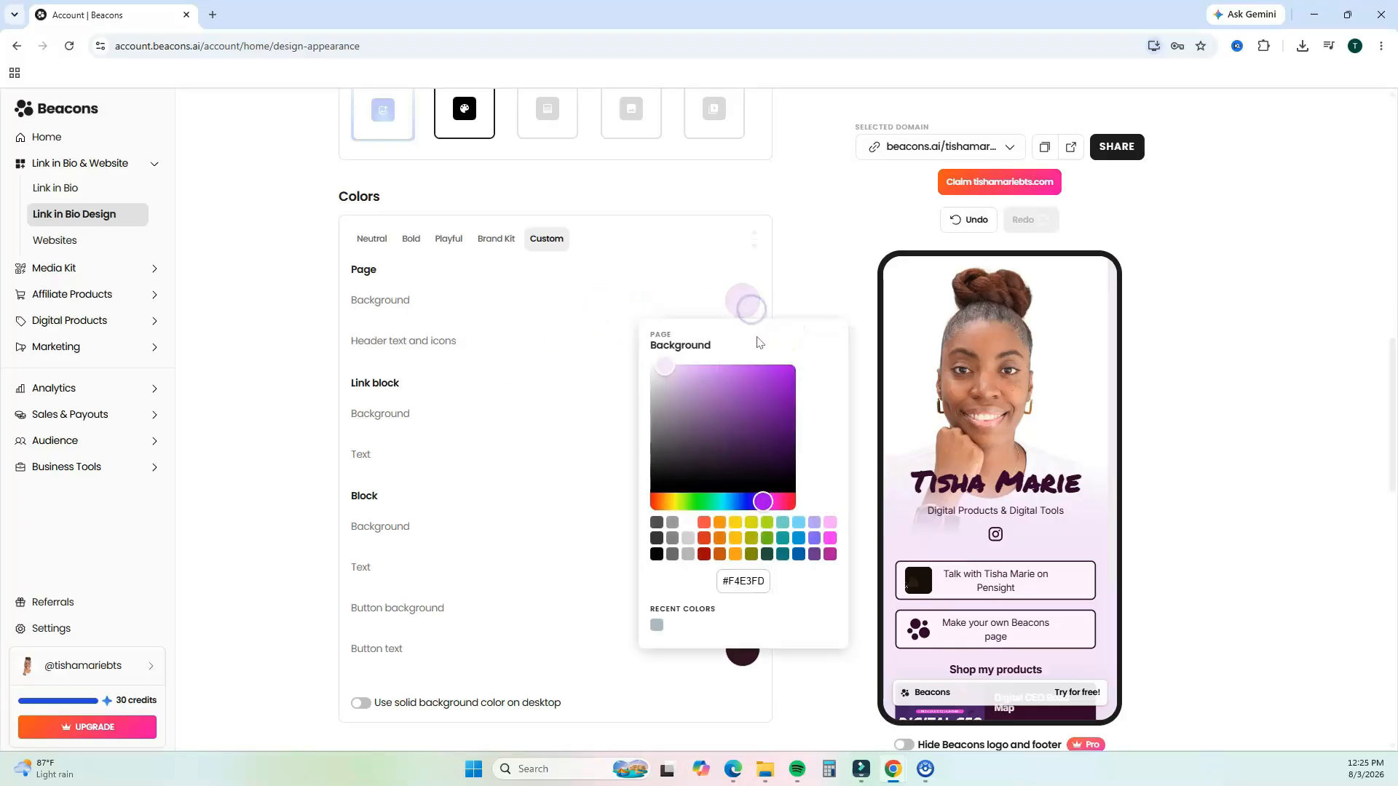
{"action": "scroll", "coordinate": [828, 356], "scroll_direction": "down", "scroll_amount": 5}
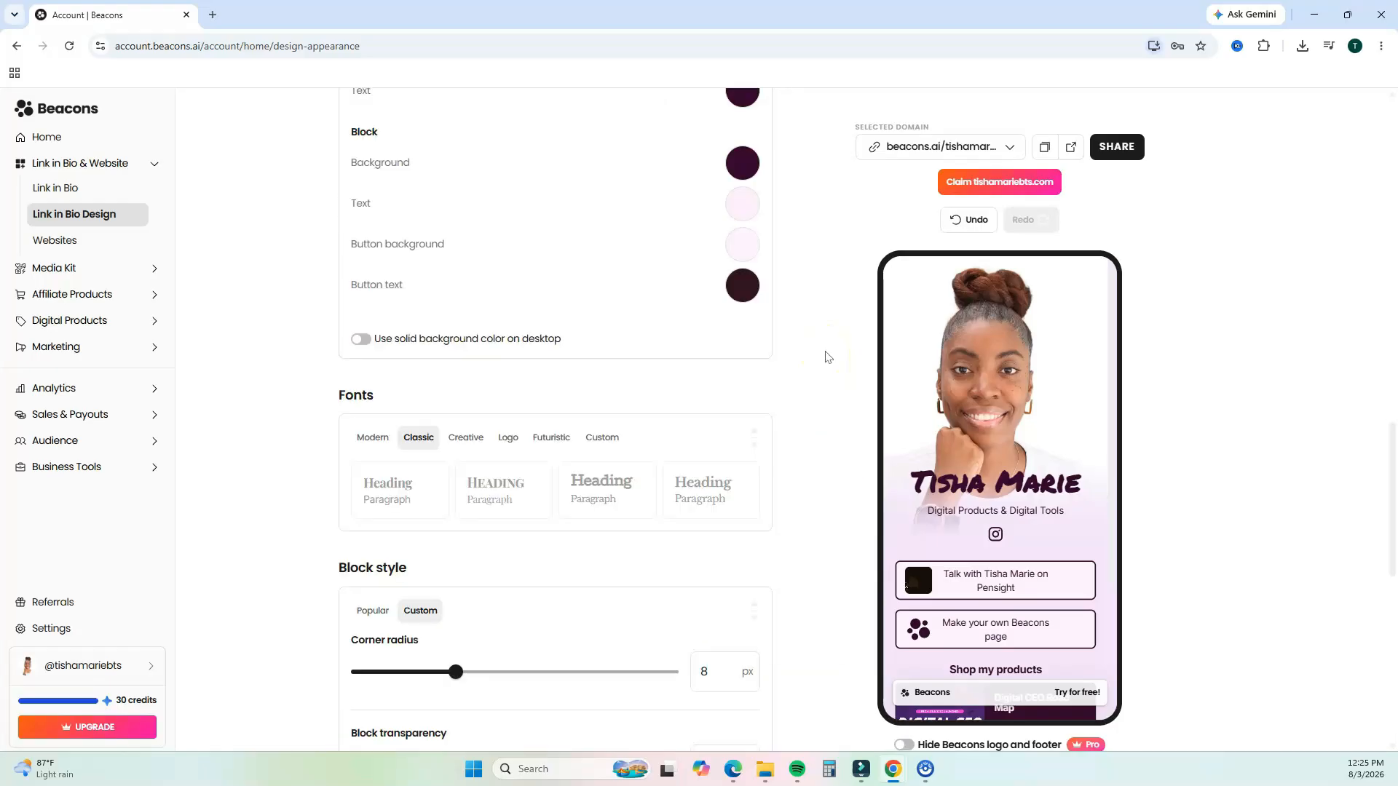
- Browse the Custom, Futuristic, Logo and Creative font categories, and apply the second Classic font pairing to the page
{"action": "left_click", "coordinate": [602, 437]}
{"action": "left_click", "coordinate": [548, 437]}
{"action": "left_click", "coordinate": [500, 441]}
{"action": "left_click", "coordinate": [474, 440]}
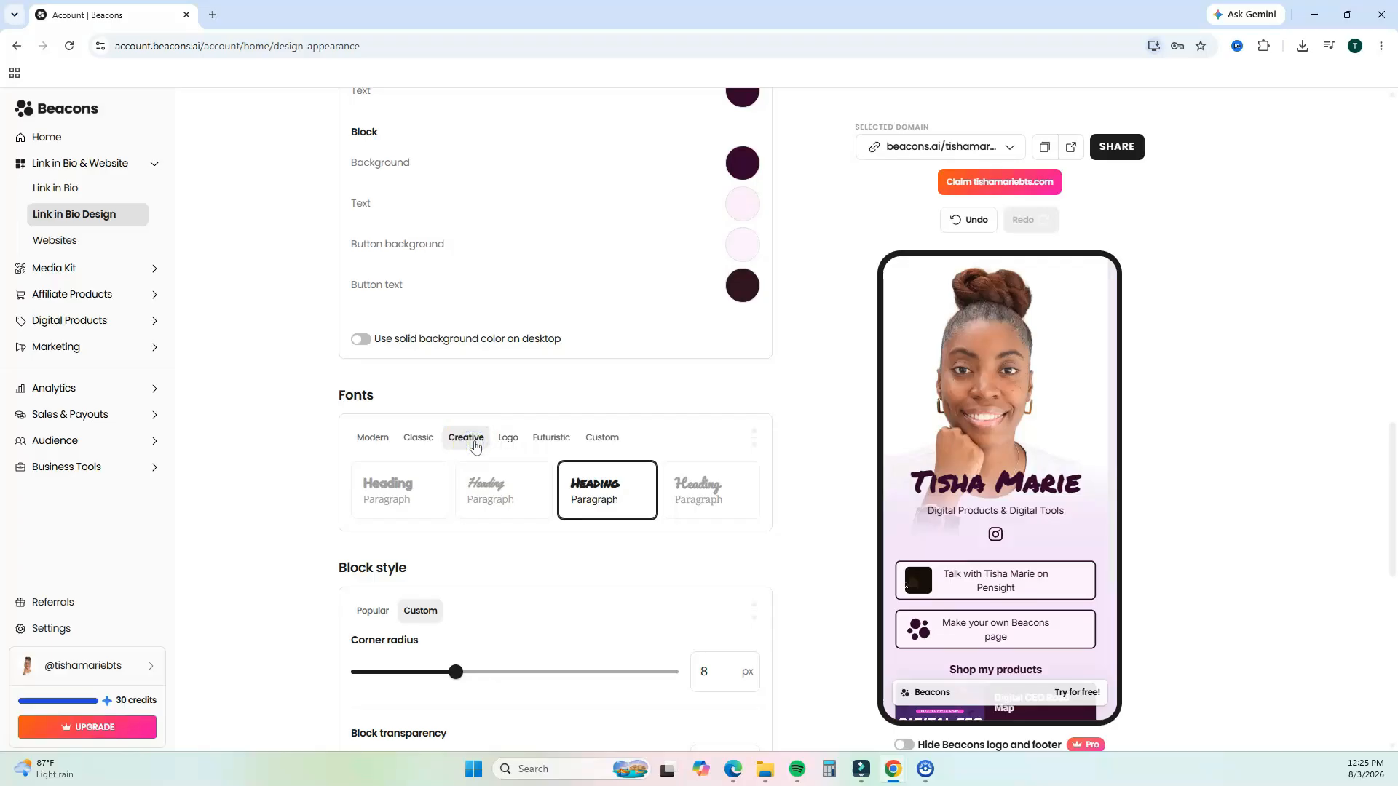
{"action": "left_click", "coordinate": [412, 442]}
{"action": "left_click", "coordinate": [513, 493]}
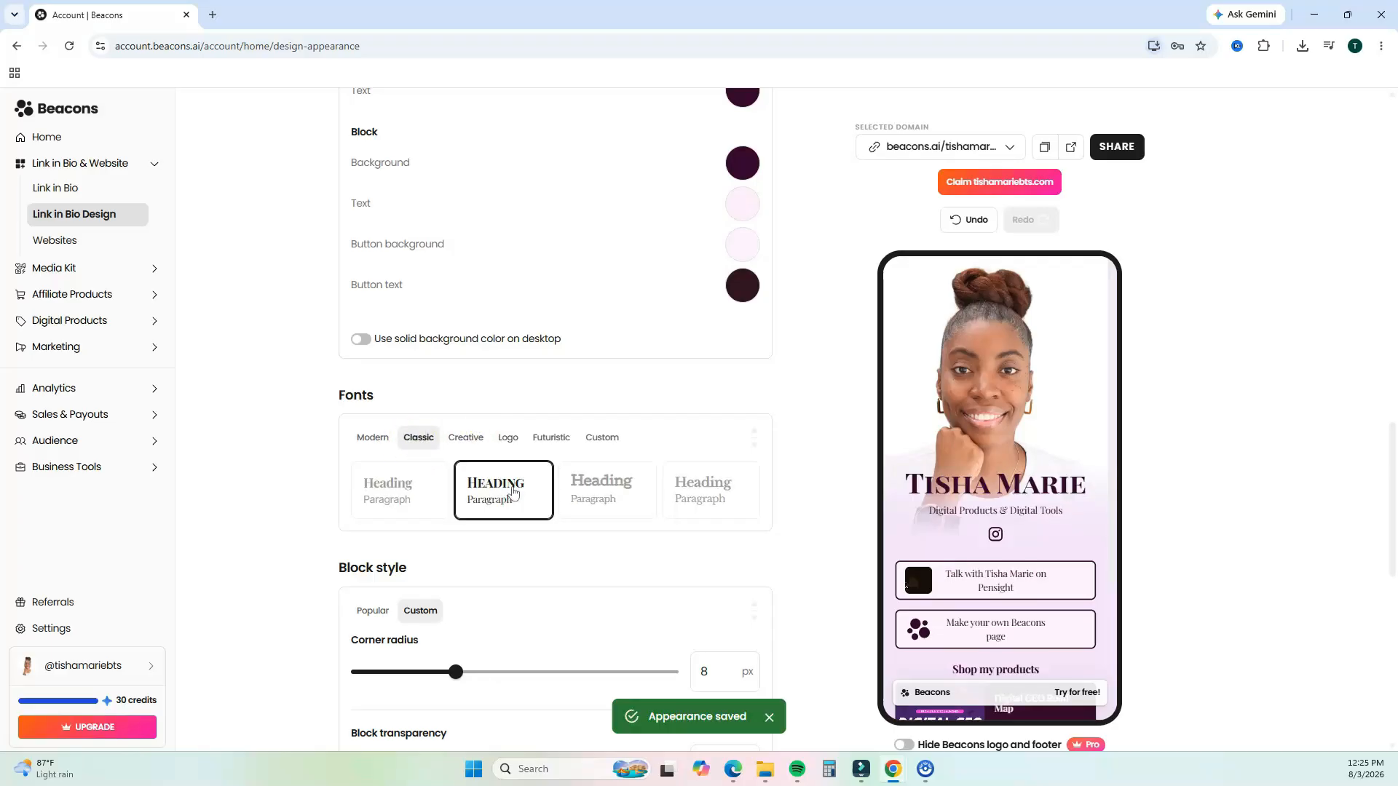
- Review the remaining design settings and the page preview, and copy the link-in-bio page's URL
{"action": "scroll", "coordinate": [1060, 265], "scroll_direction": "down", "scroll_amount": 10}
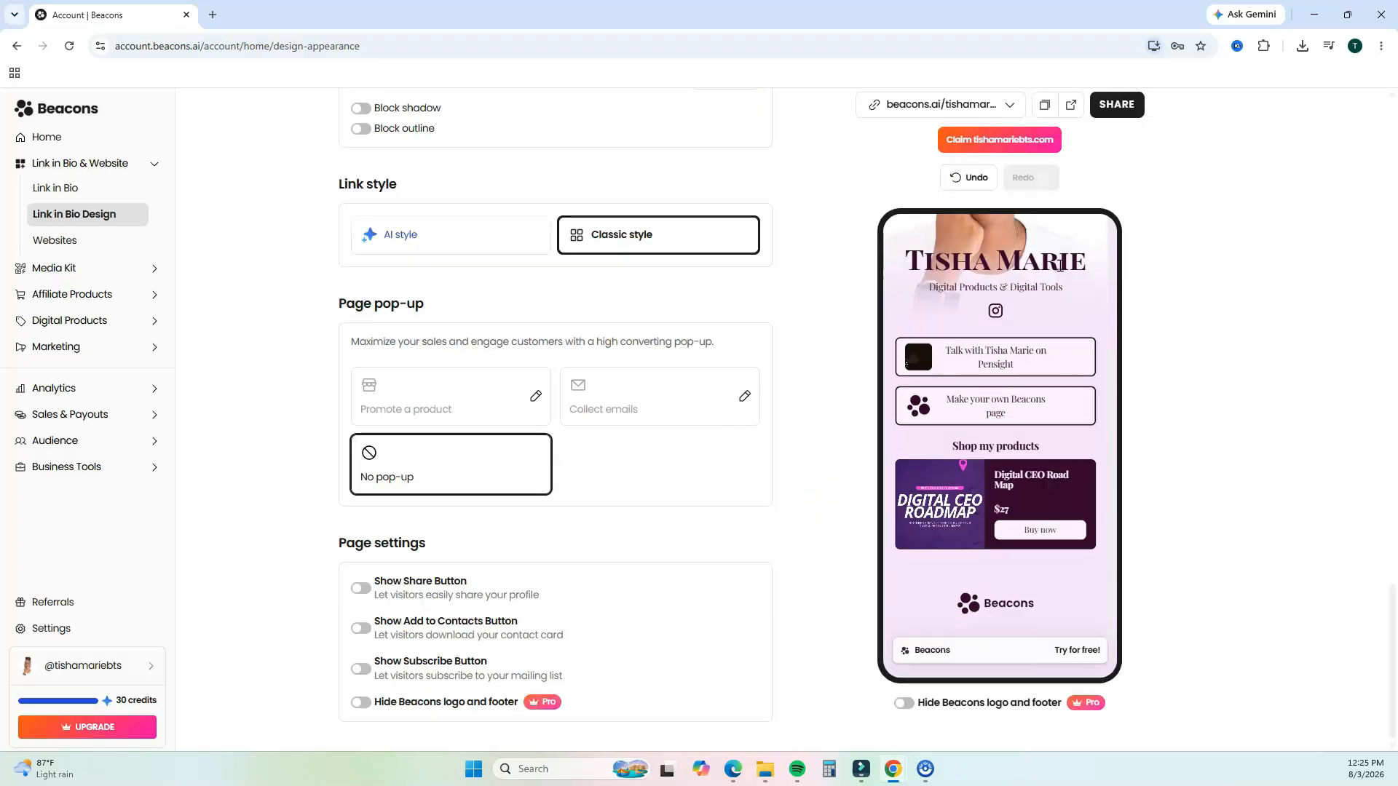
{"action": "scroll", "coordinate": [1060, 265], "scroll_direction": "up", "scroll_amount": 3}
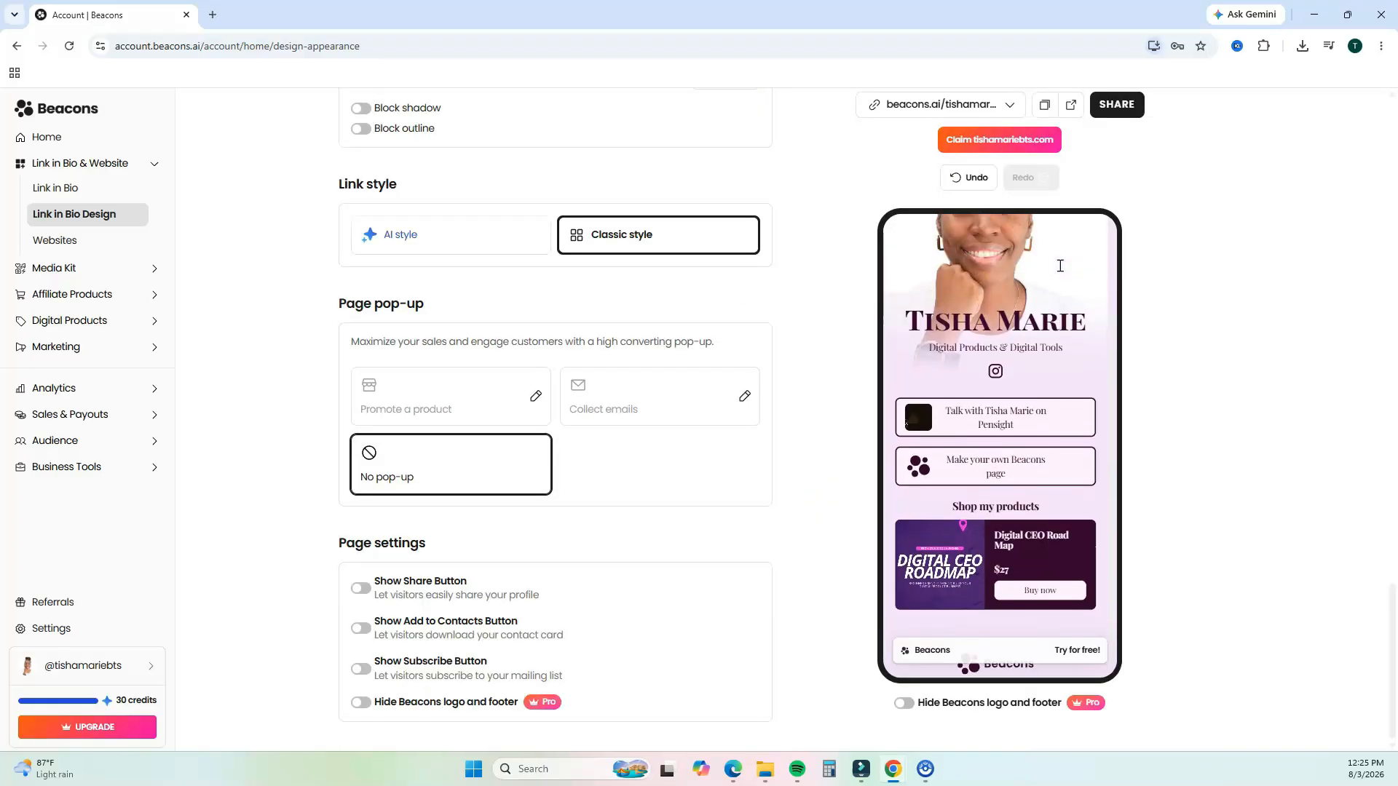
{"action": "left_click", "coordinate": [1126, 251]}
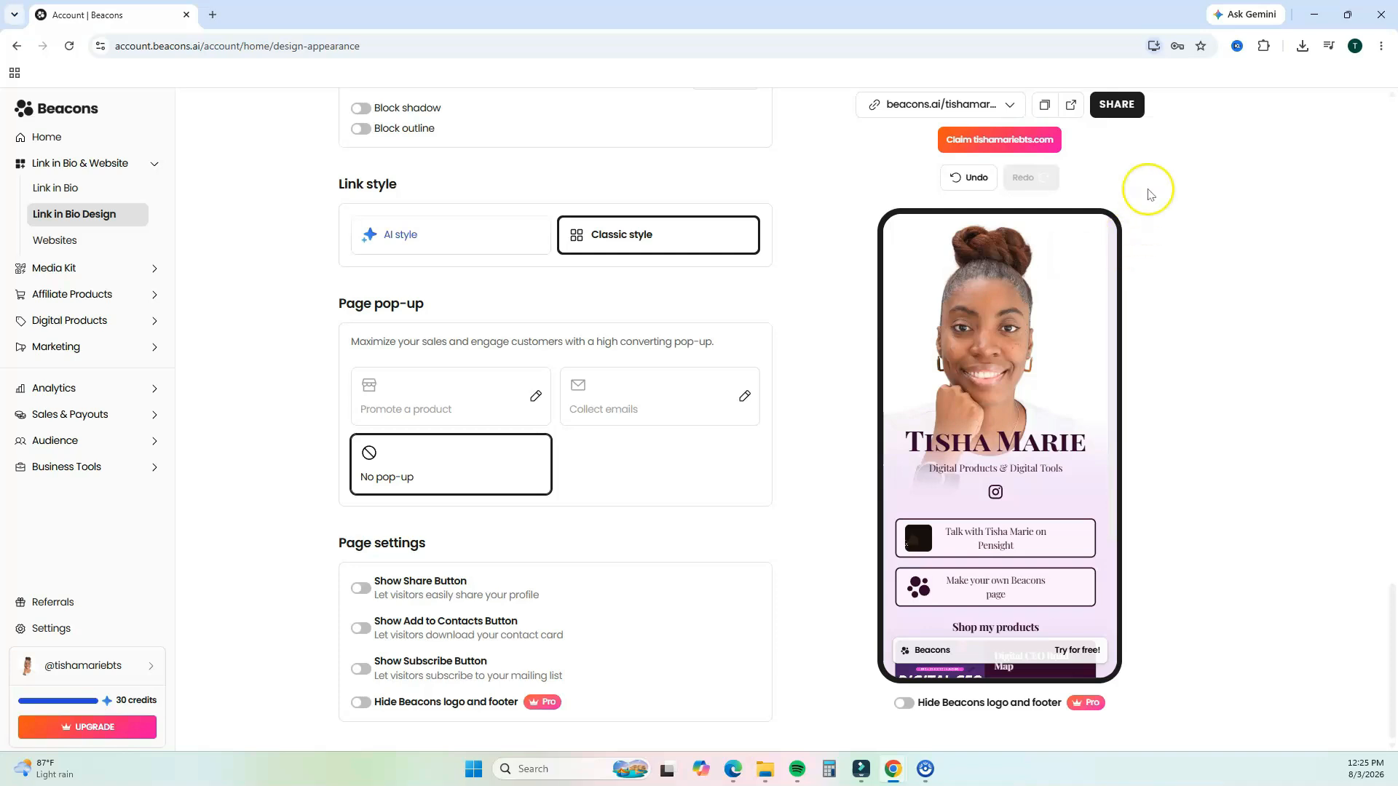
{"action": "left_click", "coordinate": [1043, 106]}
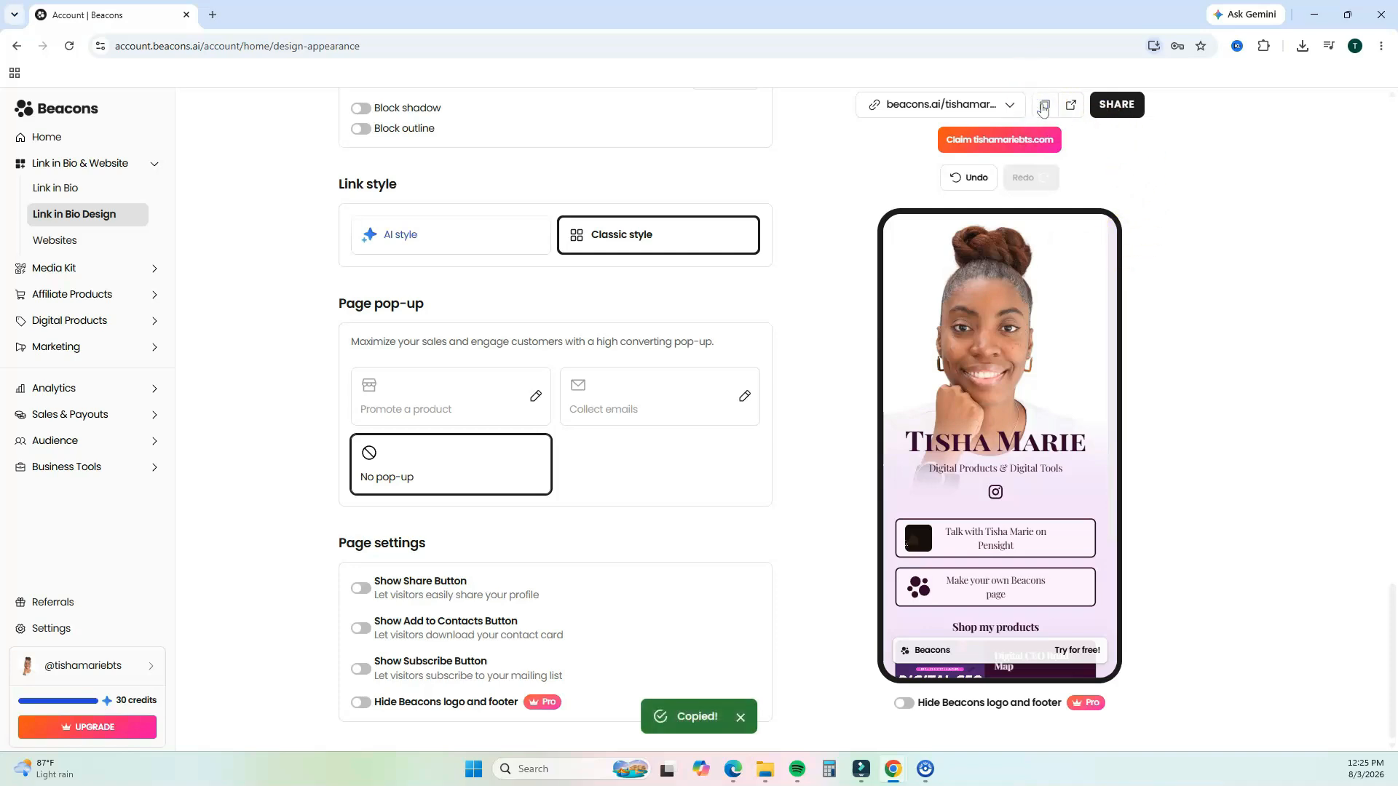